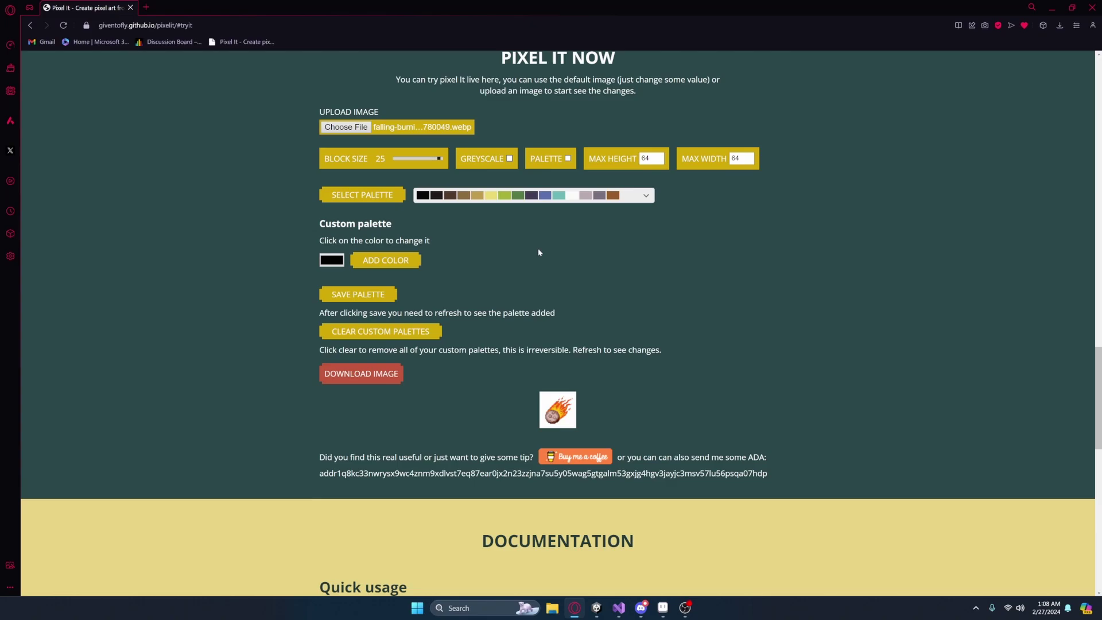
Step: Switch from the browser to the Unity Dino Stampede project
{"action": "left_click", "coordinate": [596, 608]}
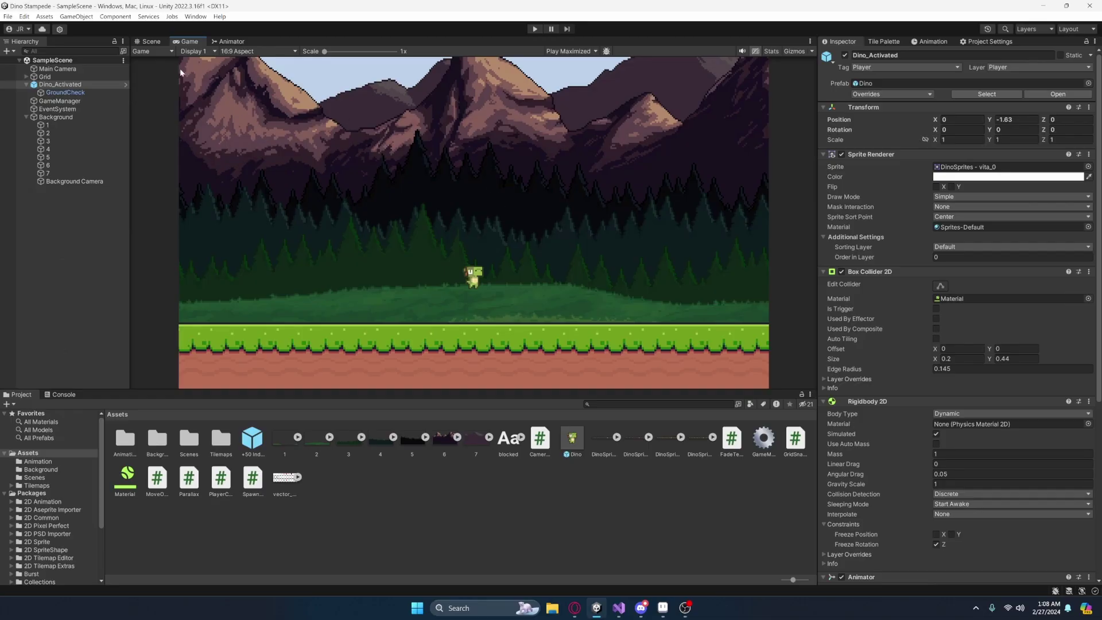
Step: Run the Dino Stampede game briefly in Unity, then stop the preview
{"action": "left_click", "coordinate": [534, 28]}
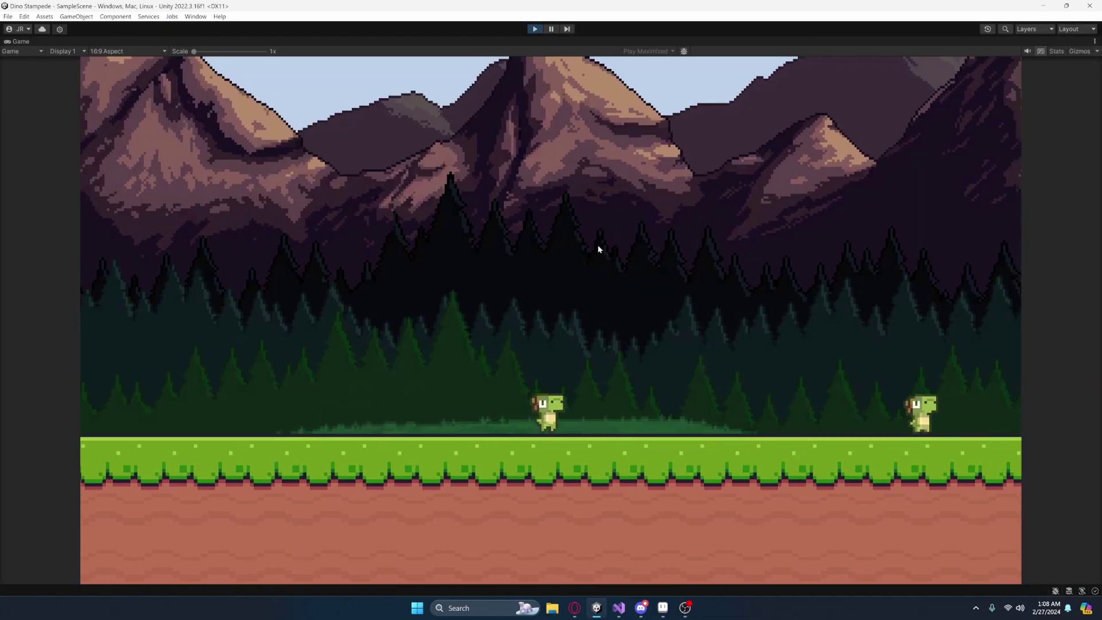
{"action": "left_click", "coordinate": [534, 29]}
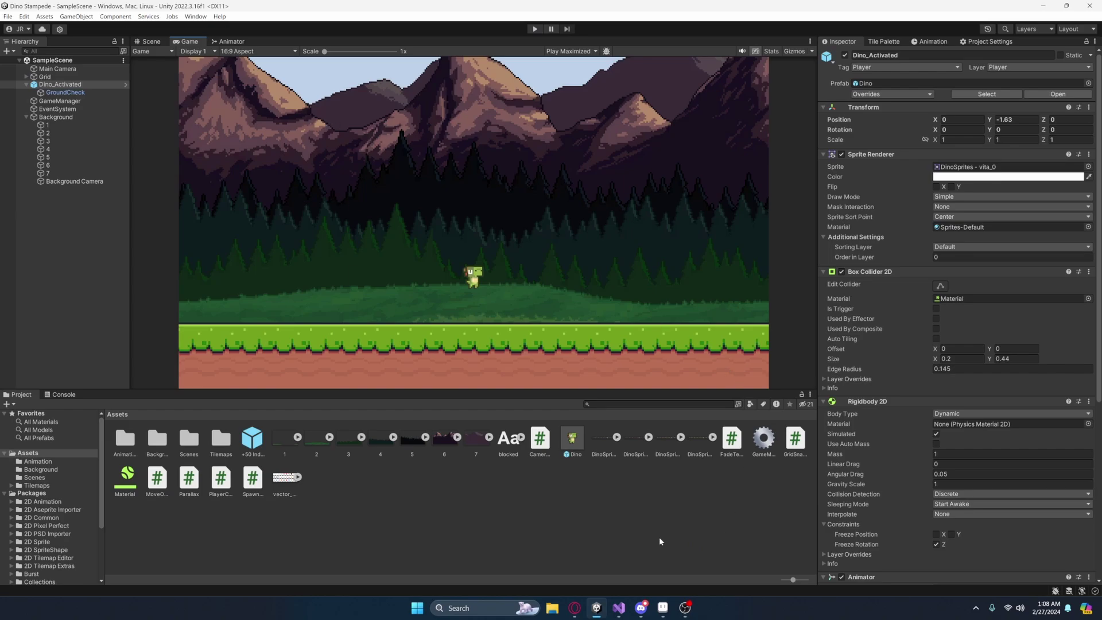
{"action": "left_click", "coordinate": [575, 607]}
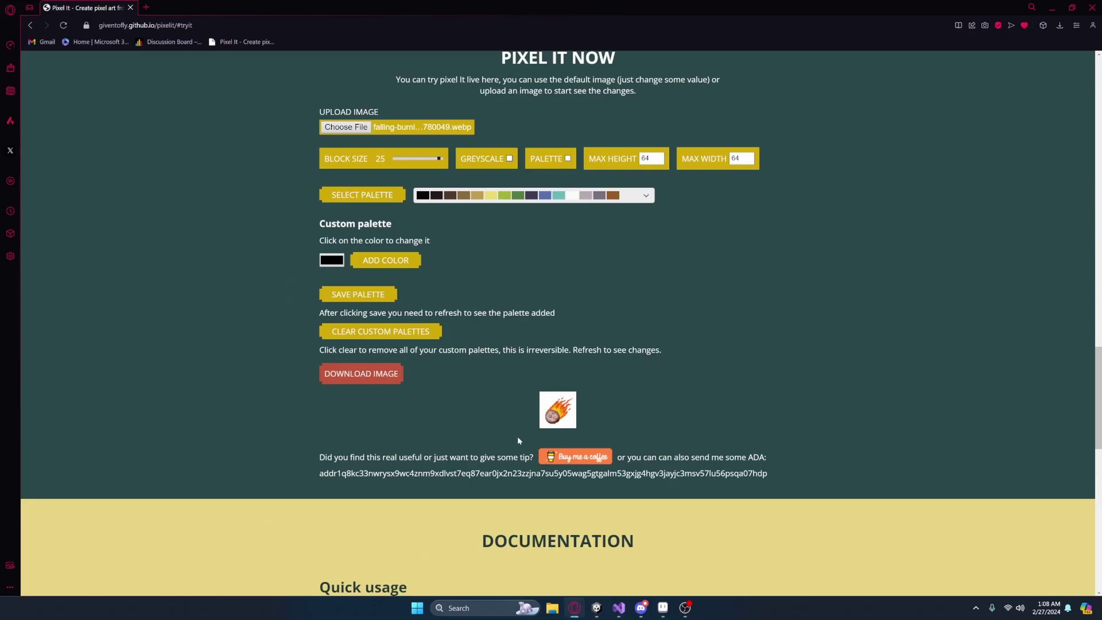
{"action": "scroll", "coordinate": [560, 414], "scroll_direction": "up", "scroll_amount": 4}
{"action": "scroll", "coordinate": [452, 337], "scroll_direction": "up", "scroll_amount": 2}
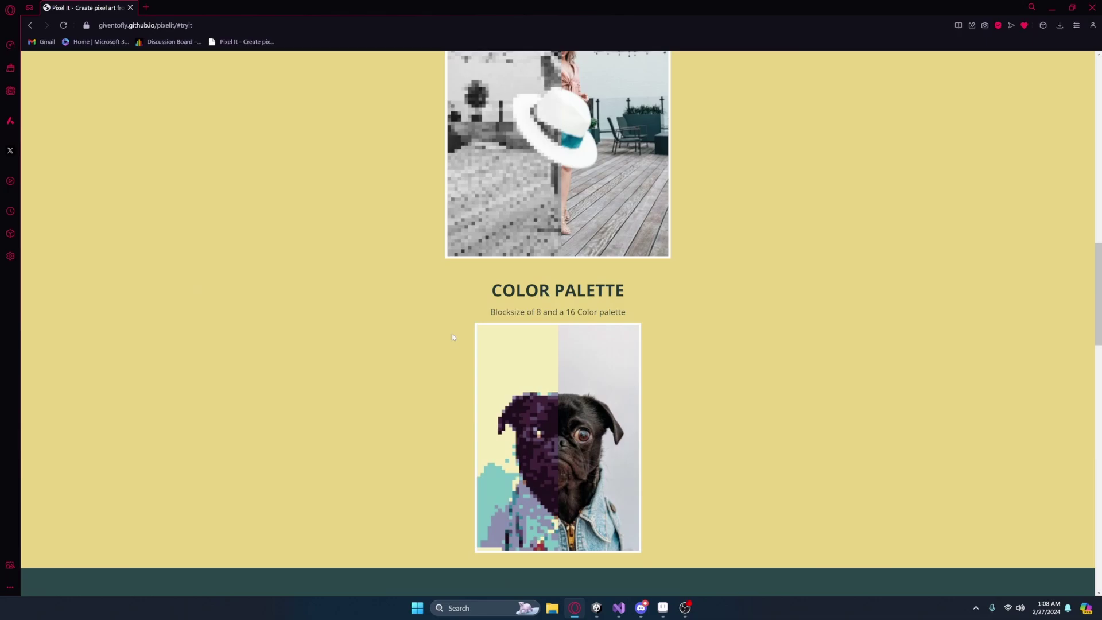
{"action": "scroll", "coordinate": [453, 337], "scroll_direction": "up", "scroll_amount": 3}
{"action": "scroll", "coordinate": [454, 322], "scroll_direction": "up", "scroll_amount": 3}
{"action": "scroll", "coordinate": [455, 327], "scroll_direction": "up", "scroll_amount": 3}
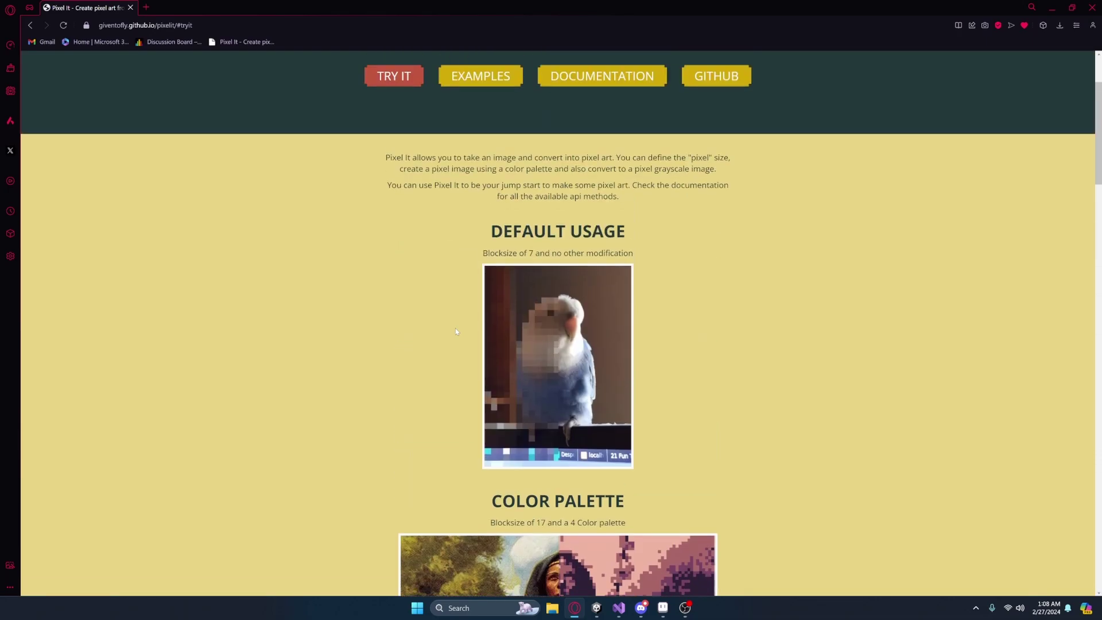
{"action": "scroll", "coordinate": [466, 330], "scroll_direction": "down", "scroll_amount": 3}
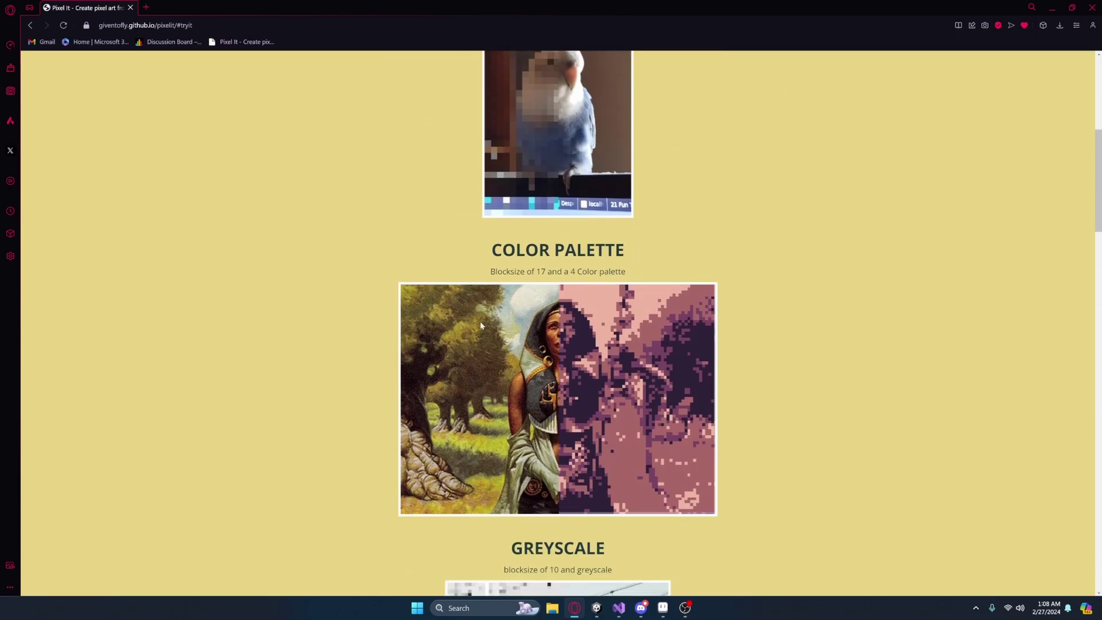
{"action": "left_click", "coordinate": [663, 608]}
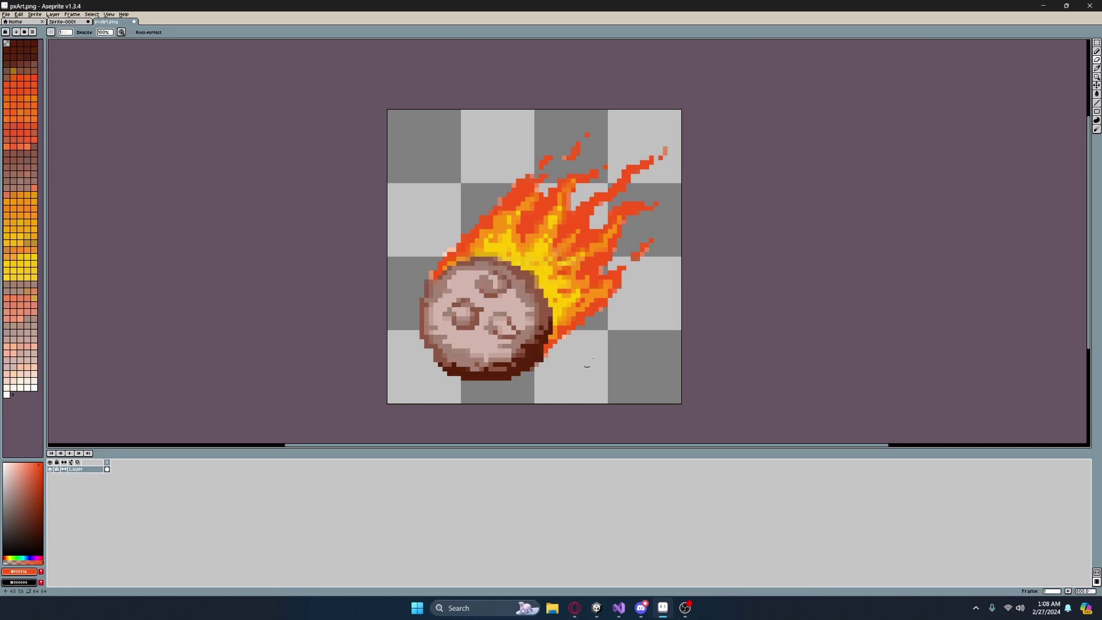
{"action": "left_click", "coordinate": [576, 608]}
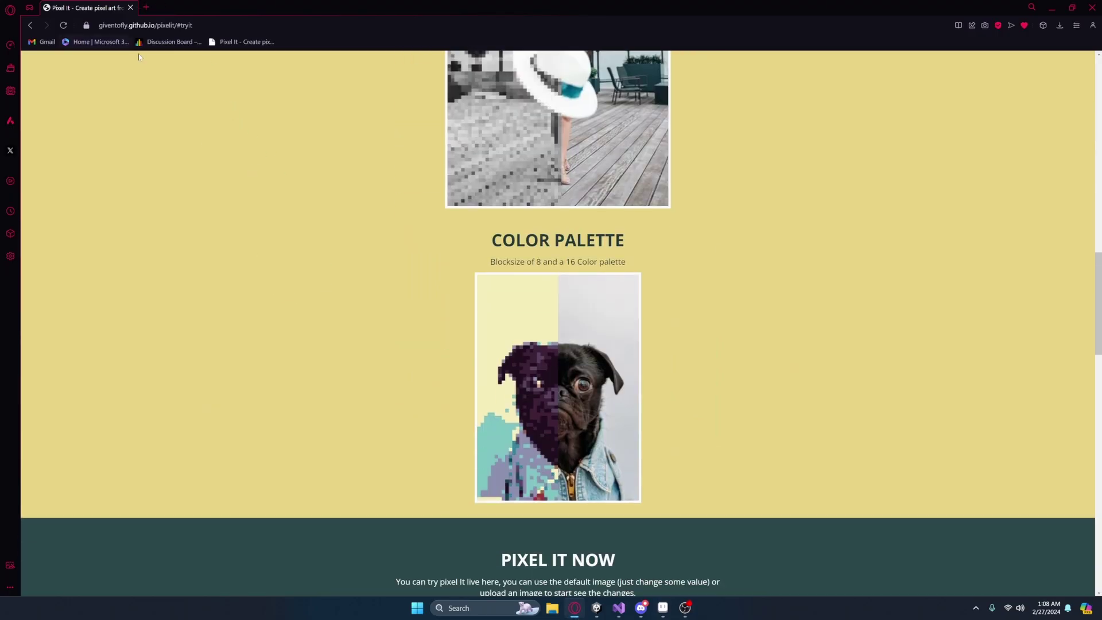
{"action": "left_click", "coordinate": [662, 608]}
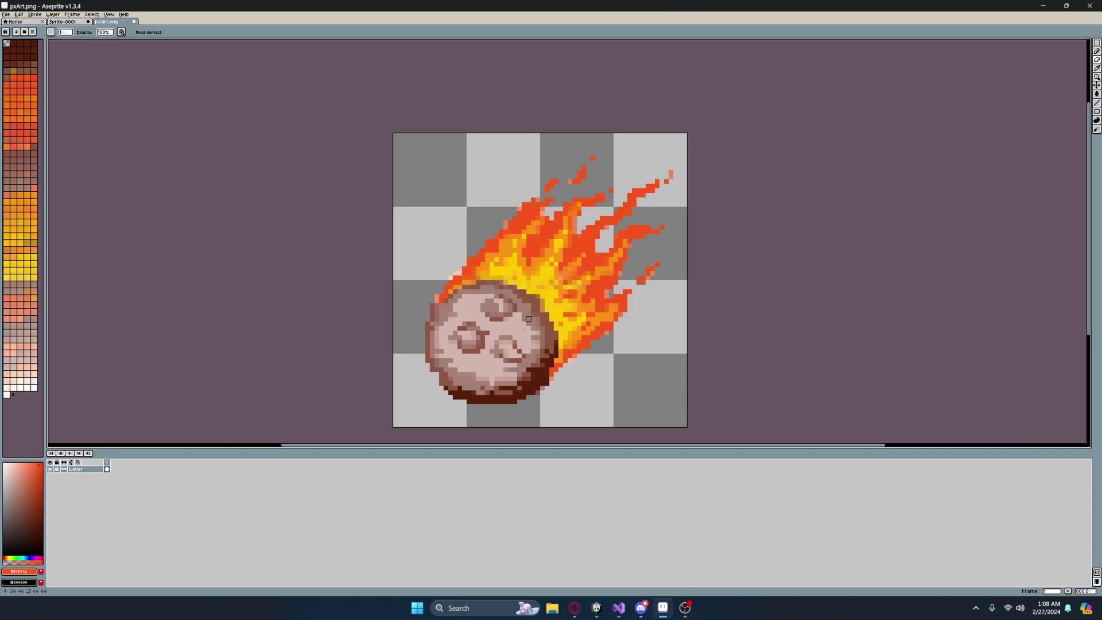
Step: Return to the Pixel It page in the browser
{"action": "left_click", "coordinate": [575, 608]}
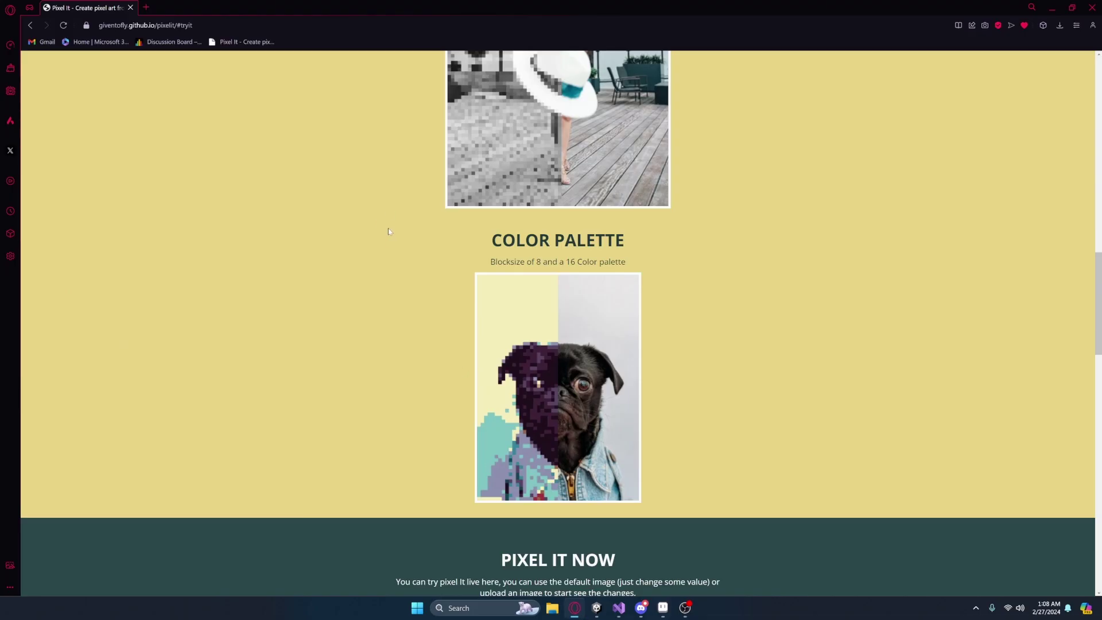
{"action": "scroll", "coordinate": [376, 215], "scroll_direction": "down", "scroll_amount": 3}
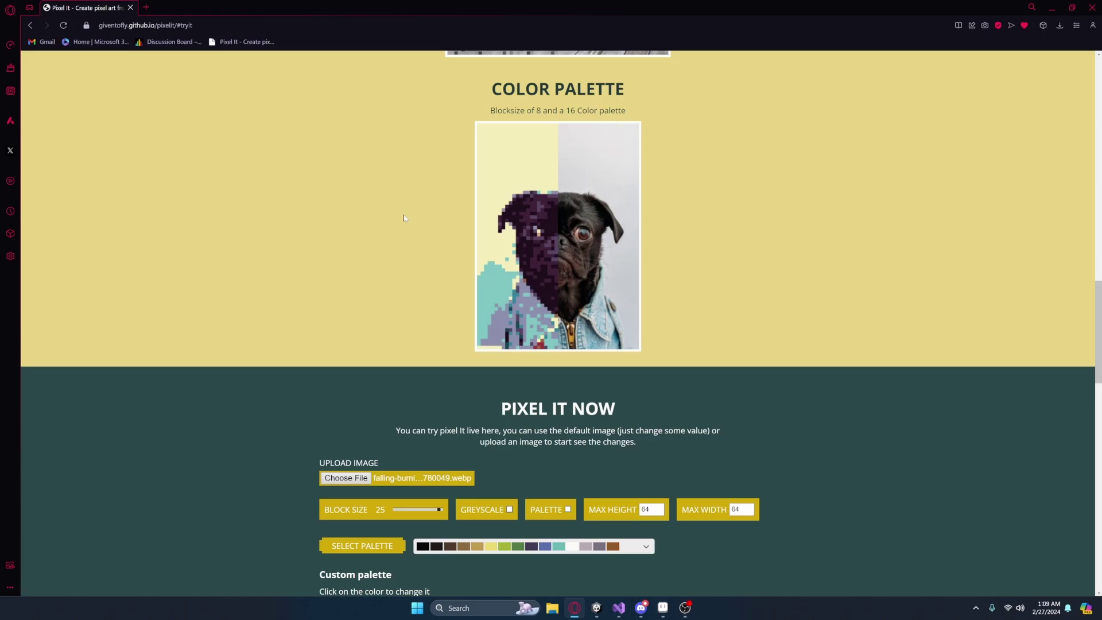
{"action": "scroll", "coordinate": [421, 232], "scroll_direction": "up", "scroll_amount": 3}
{"action": "scroll", "coordinate": [428, 245], "scroll_direction": "up", "scroll_amount": 5}
{"action": "scroll", "coordinate": [428, 245], "scroll_direction": "up", "scroll_amount": 4}
{"action": "scroll", "coordinate": [428, 250], "scroll_direction": "up", "scroll_amount": 3}
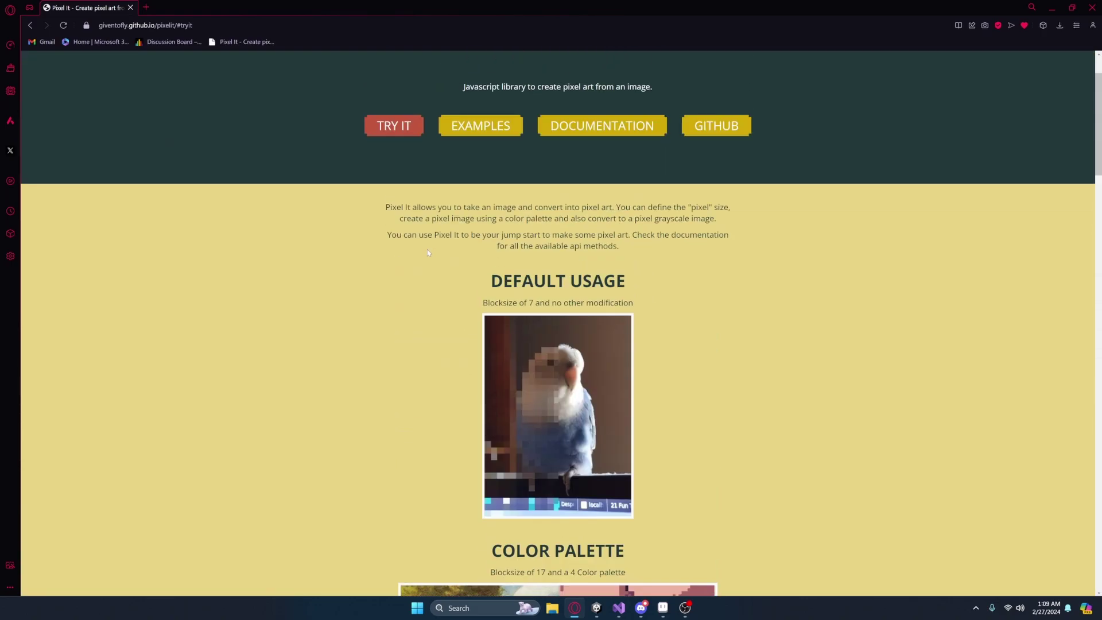
Step: Find and open the snowy mountain meadow photo on Pixabay
{"action": "left_click", "coordinate": [145, 7]}
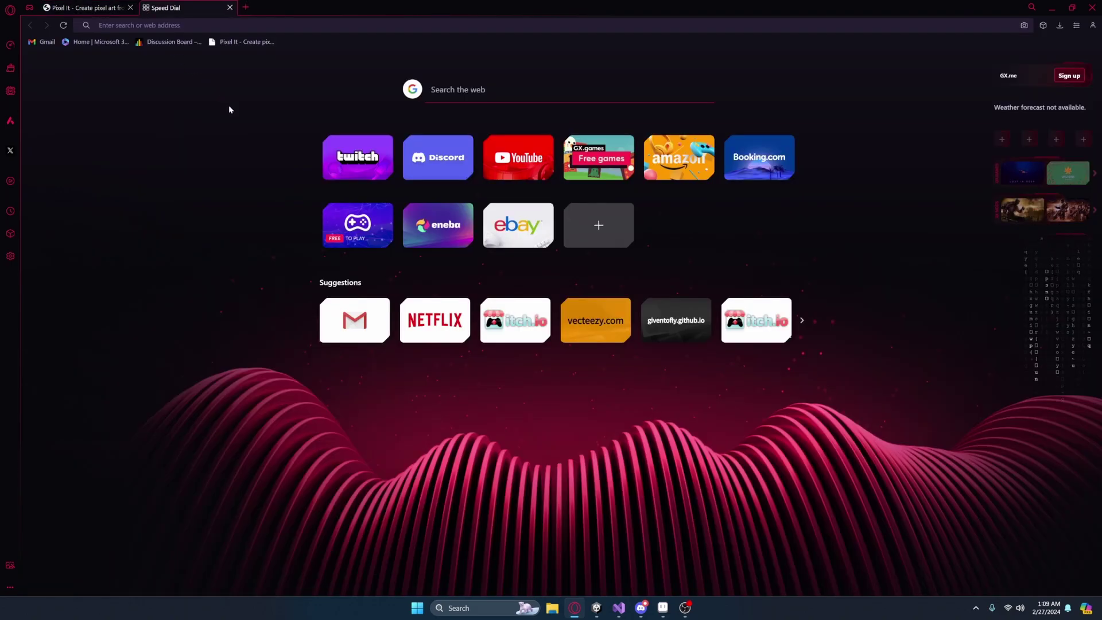
{"action": "type", "text": "pixabay.com"}
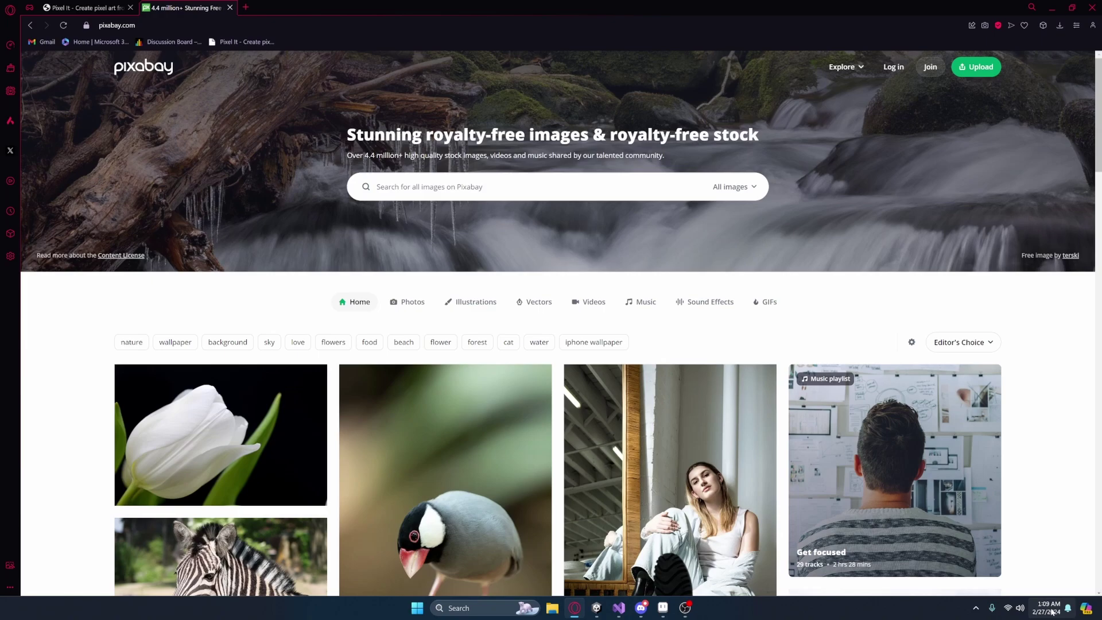
{"action": "left_click", "coordinate": [603, 188]}
{"action": "scroll", "coordinate": [600, 250], "scroll_direction": "down", "scroll_amount": 2}
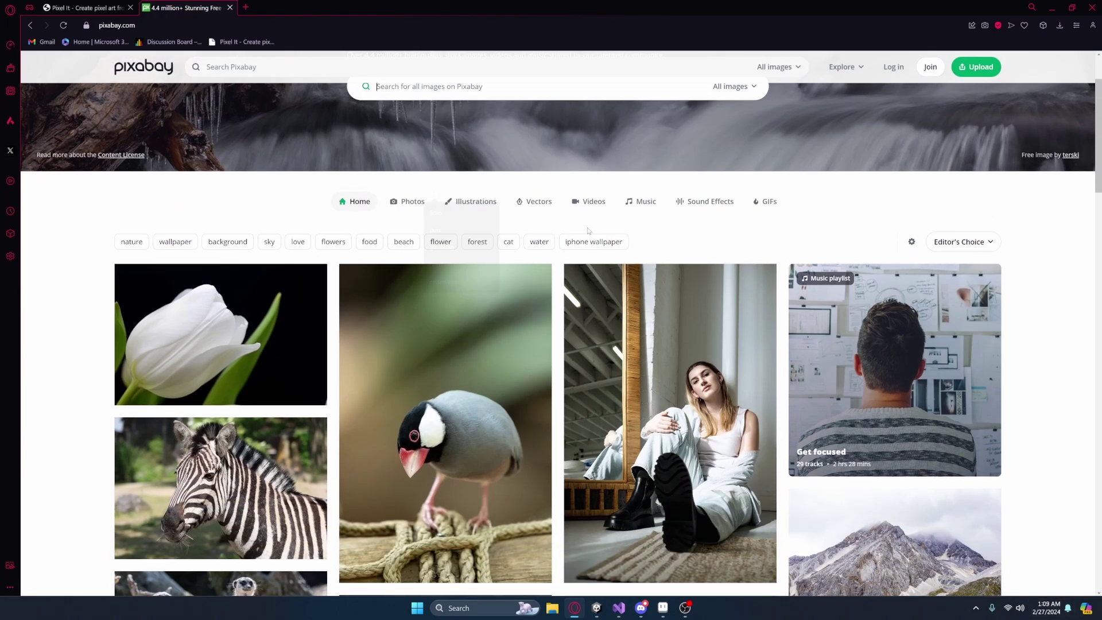
{"action": "scroll", "coordinate": [600, 250], "scroll_direction": "up", "scroll_amount": 2}
{"action": "type", "text": "mou"}
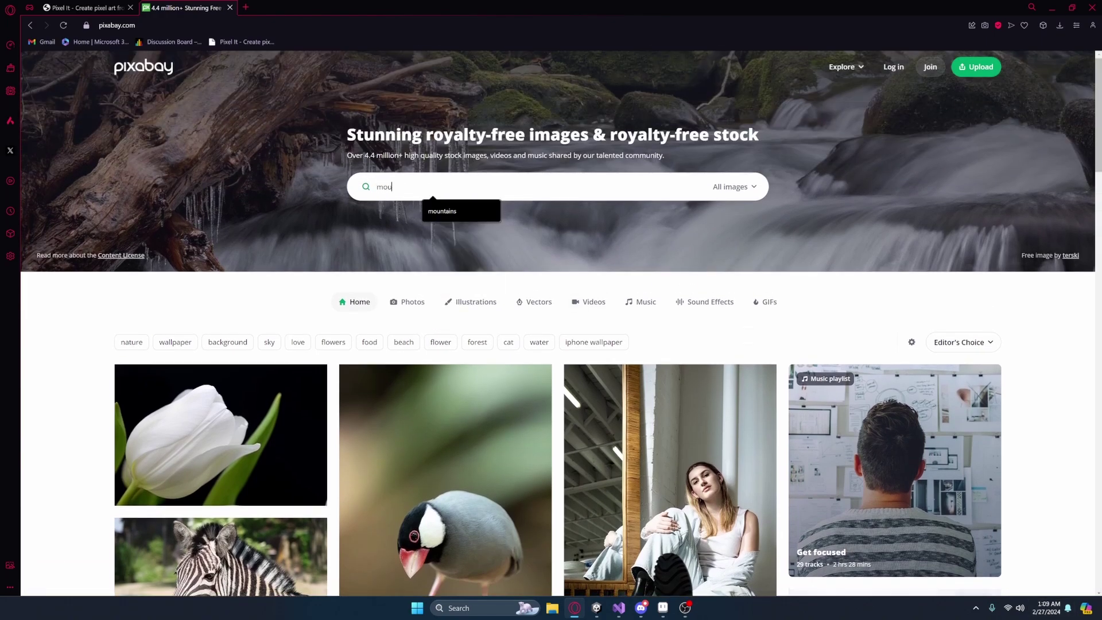
{"action": "type", "text": "ntain"}
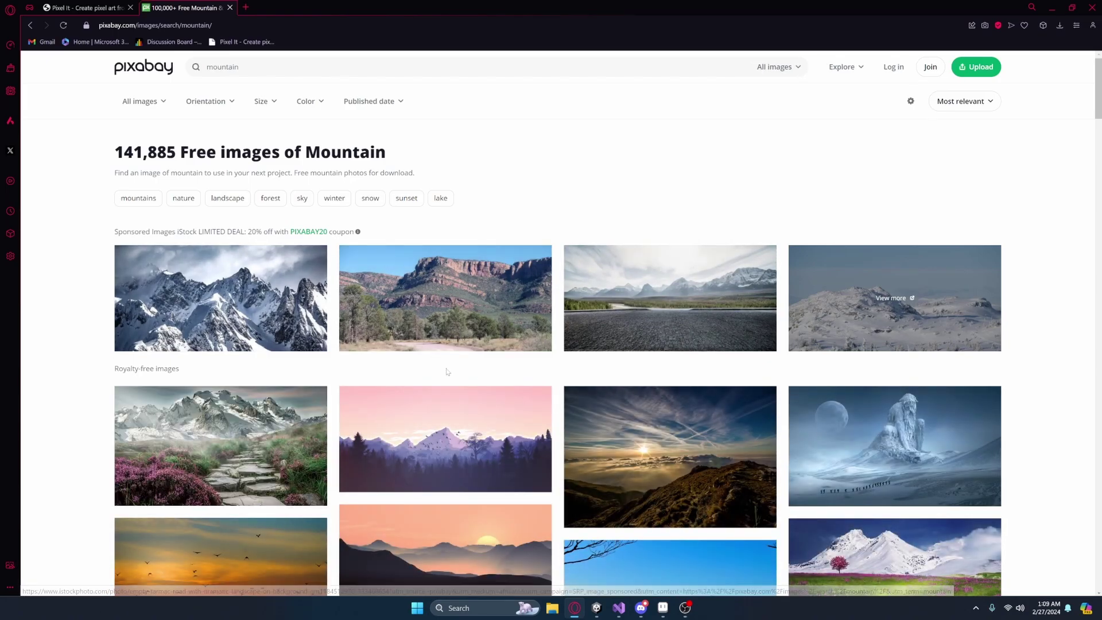
{"action": "scroll", "coordinate": [652, 296], "scroll_direction": "down", "scroll_amount": 2}
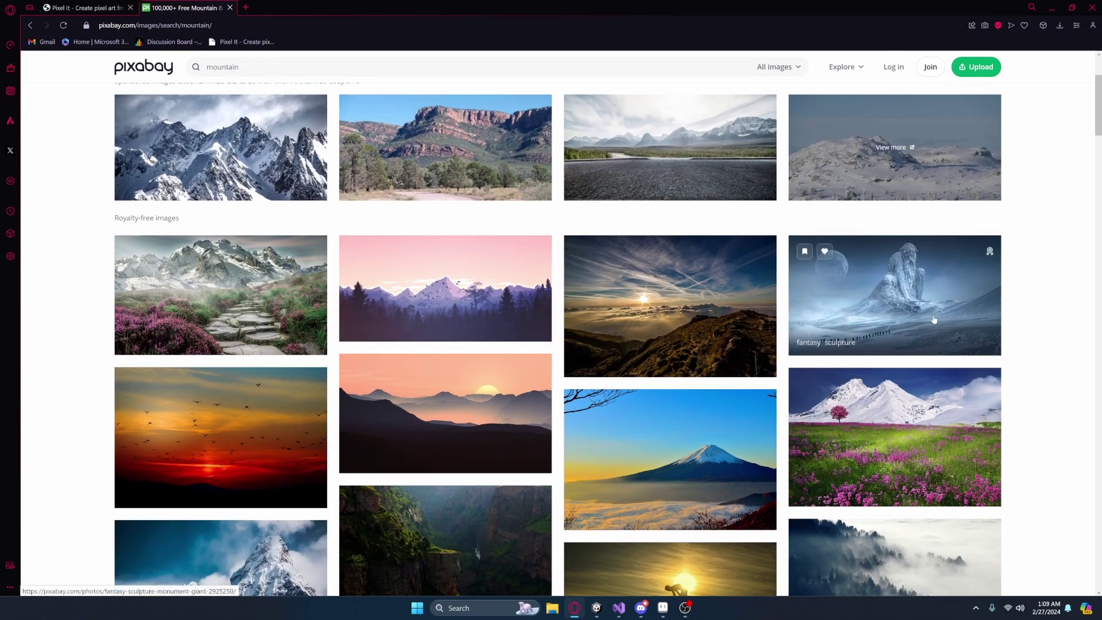
{"action": "scroll", "coordinate": [653, 296], "scroll_direction": "down", "scroll_amount": 2}
{"action": "left_click", "coordinate": [861, 336]}
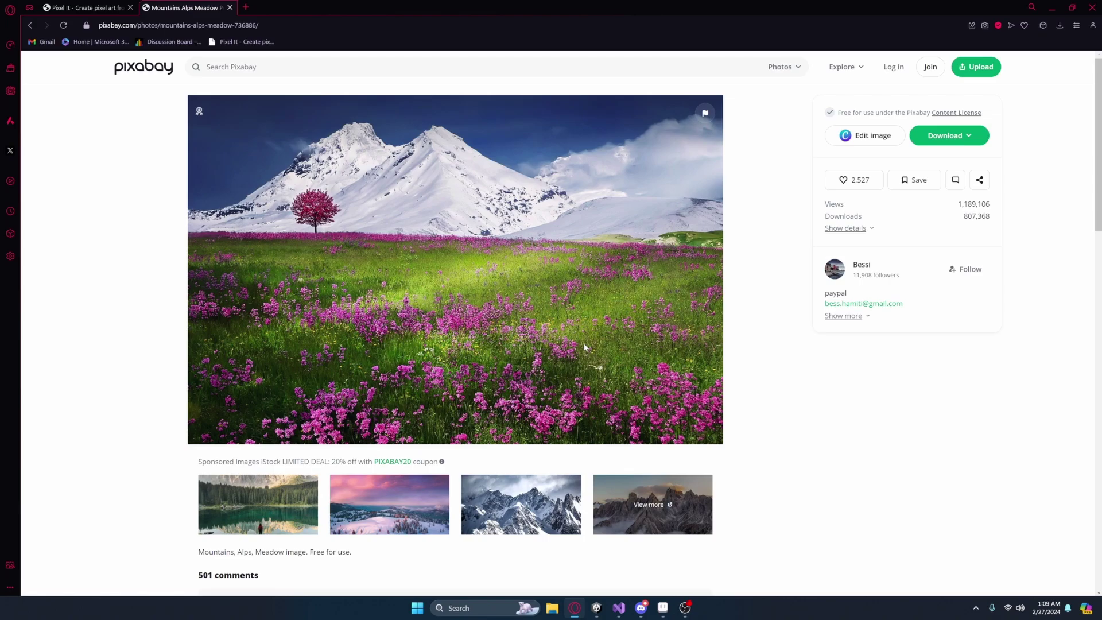
Step: Download the meadow photo at 1280×834 and go back to the Pixel It tab
{"action": "left_click", "coordinate": [956, 138]}
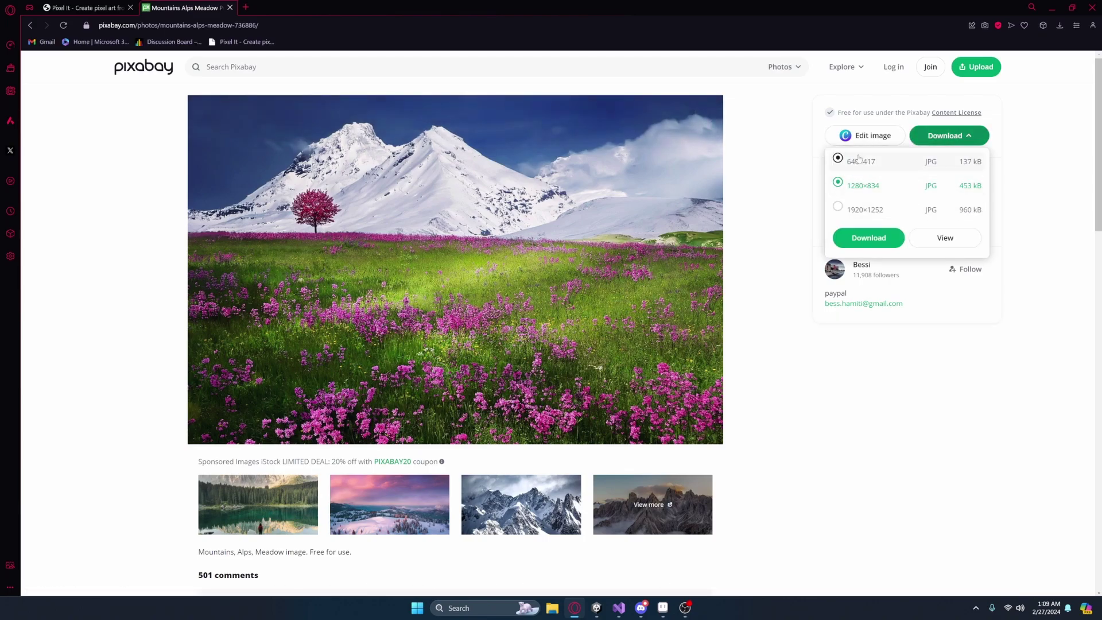
{"action": "left_click", "coordinate": [886, 162]}
{"action": "left_click", "coordinate": [899, 240]}
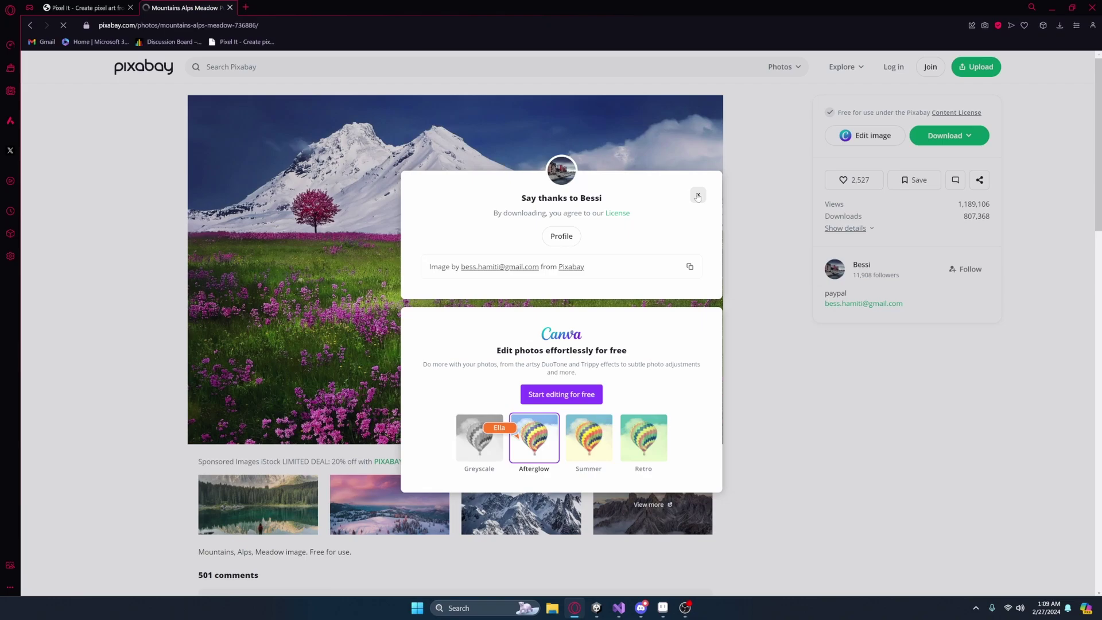
{"action": "left_click", "coordinate": [698, 195]}
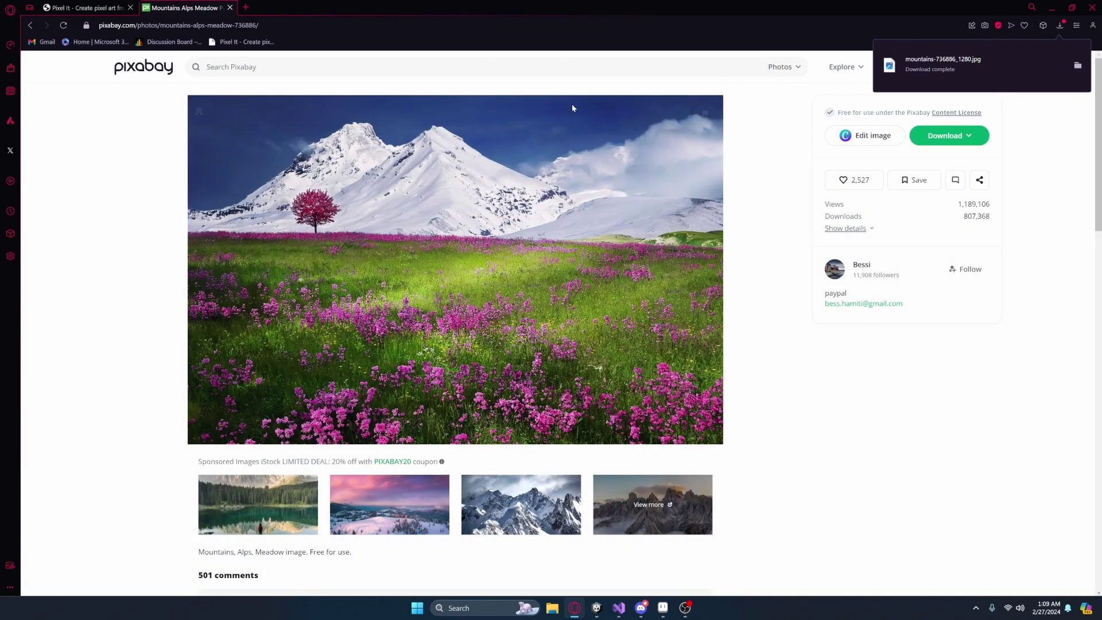
{"action": "left_click", "coordinate": [103, 7]}
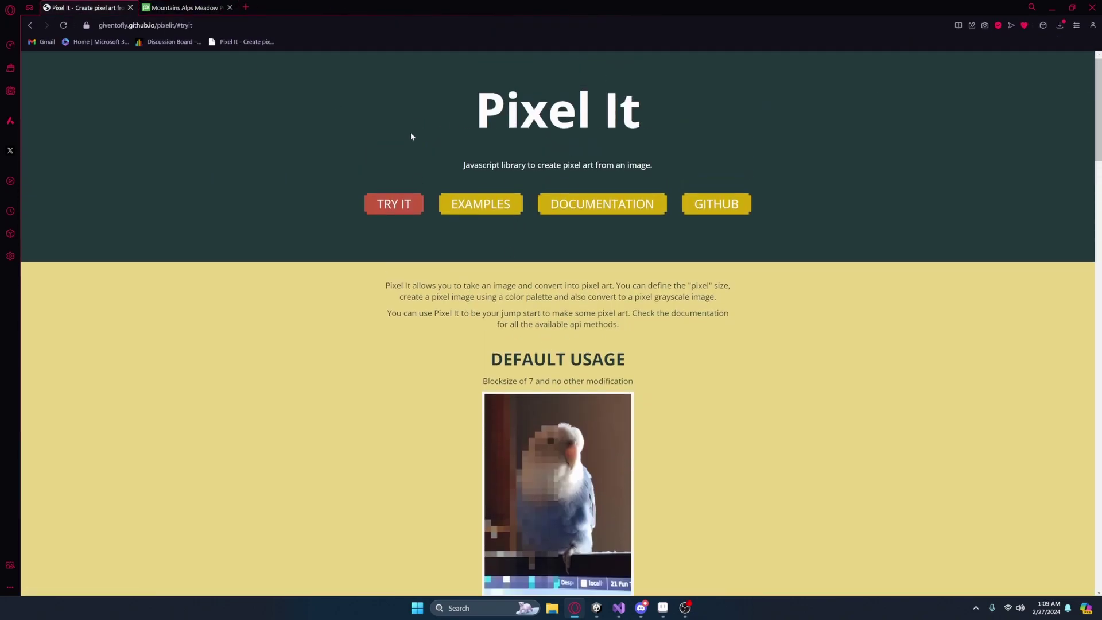
Step: Upload mountains-736886_1280.jpg from Downloads into the Pixel It converter
{"action": "triple_click", "coordinate": [452, 112]}
{"action": "left_click", "coordinate": [452, 112]}
{"action": "scroll", "coordinate": [452, 203], "scroll_direction": "down", "scroll_amount": 2}
{"action": "scroll", "coordinate": [513, 256], "scroll_direction": "down", "scroll_amount": 5}
{"action": "scroll", "coordinate": [514, 256], "scroll_direction": "down", "scroll_amount": 6}
{"action": "scroll", "coordinate": [510, 272], "scroll_direction": "down", "scroll_amount": 4}
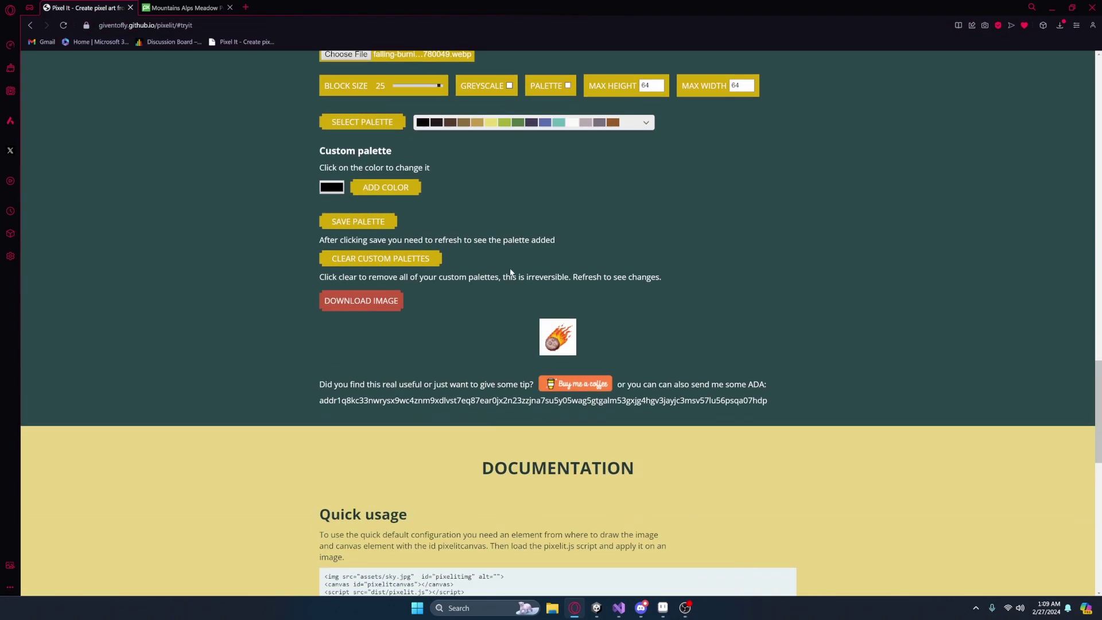
{"action": "scroll", "coordinate": [511, 272], "scroll_direction": "up", "scroll_amount": 2}
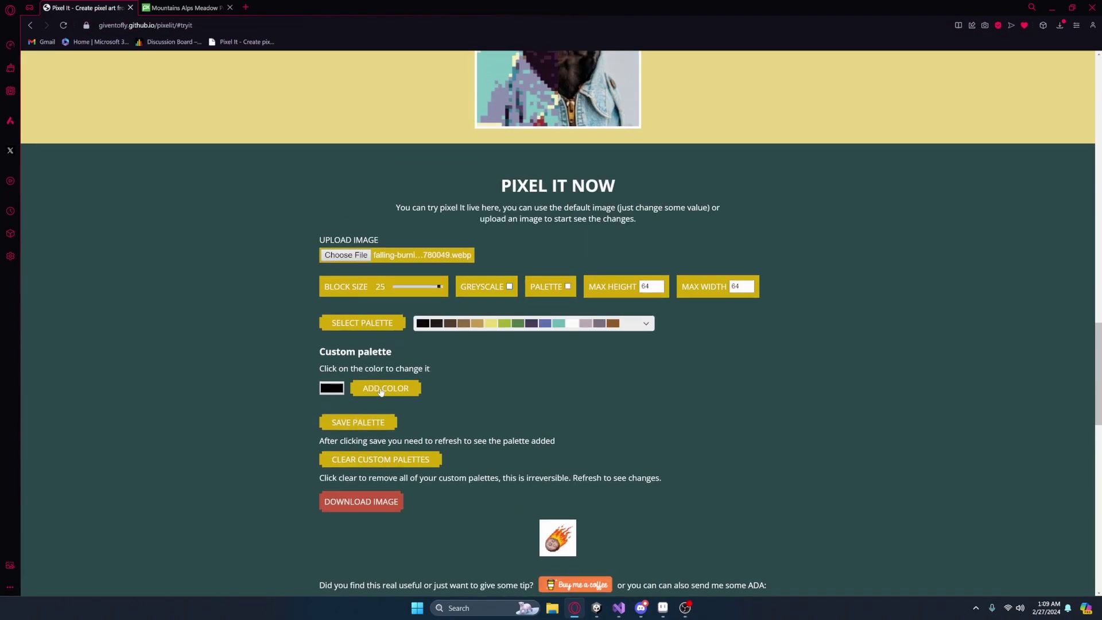
{"action": "left_click", "coordinate": [334, 259]}
{"action": "left_click", "coordinate": [297, 292]}
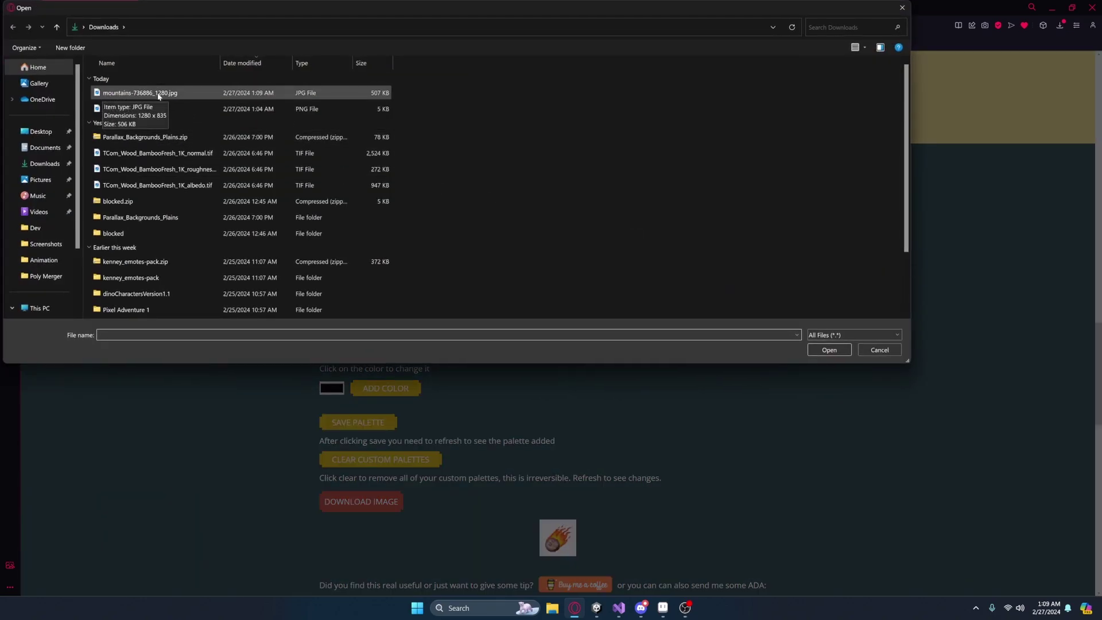
{"action": "double_click", "coordinate": [152, 92]}
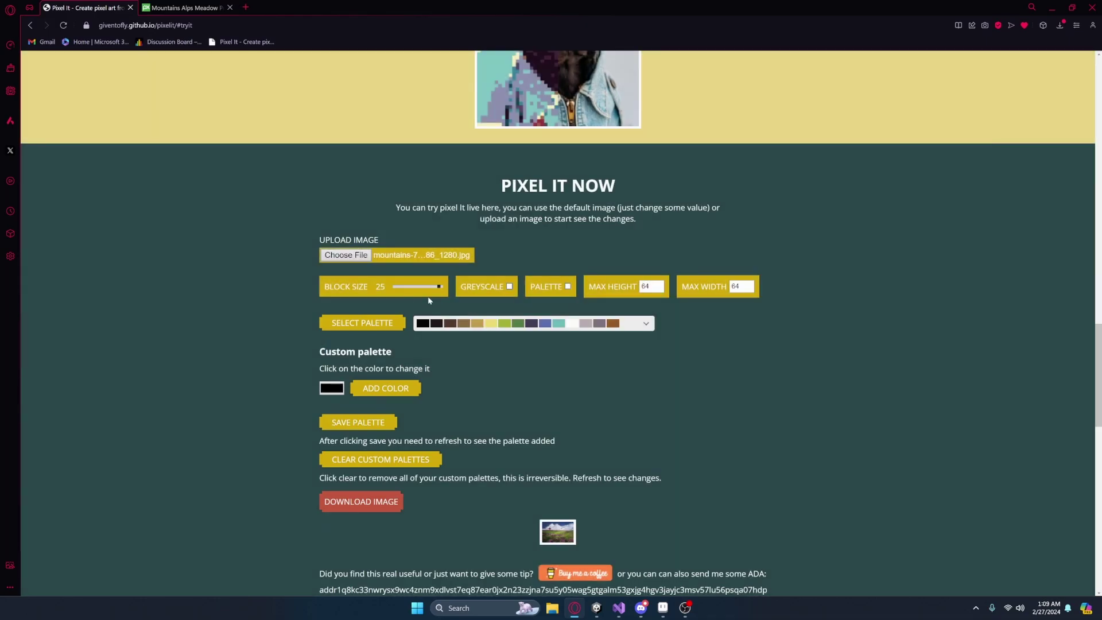
{"action": "scroll", "coordinate": [437, 289], "scroll_direction": "down", "scroll_amount": 1}
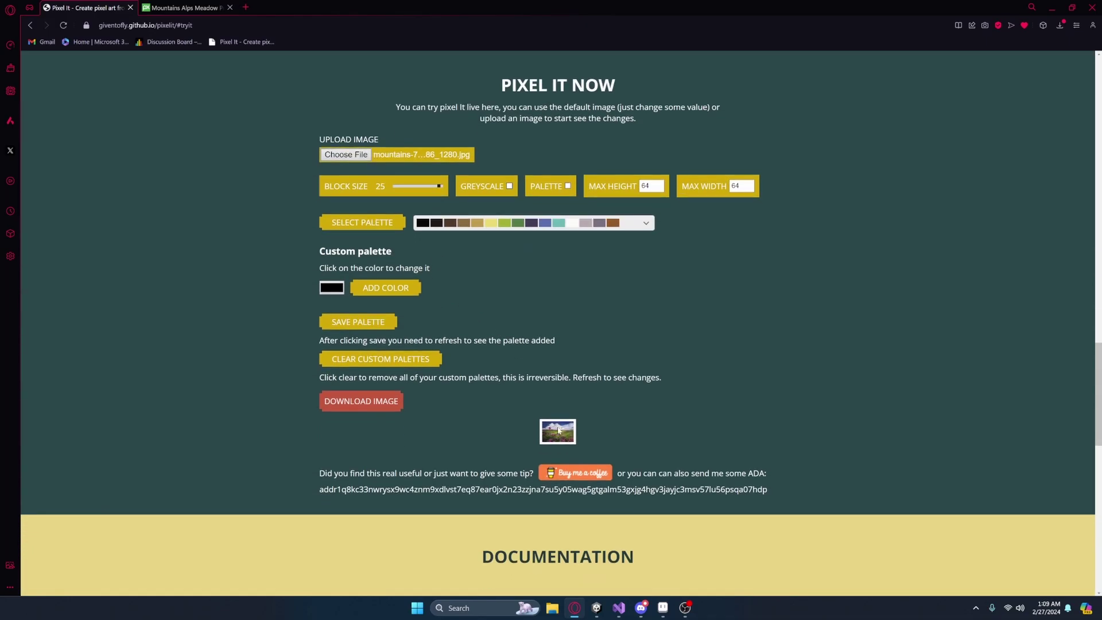
Step: Set the maximum output size to 200 high and 300 wide
{"action": "double_click", "coordinate": [638, 187]}
{"action": "type", "text": "200"}
{"action": "key", "text": "Tab"}
{"action": "type", "text": "100"}
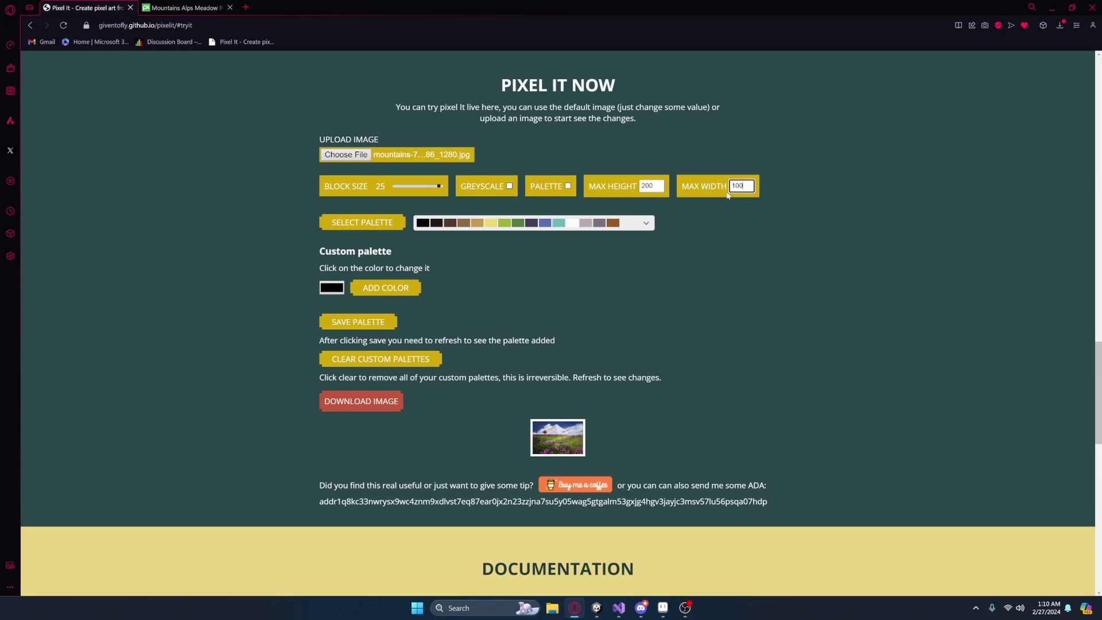
{"action": "type", "text": "300"}
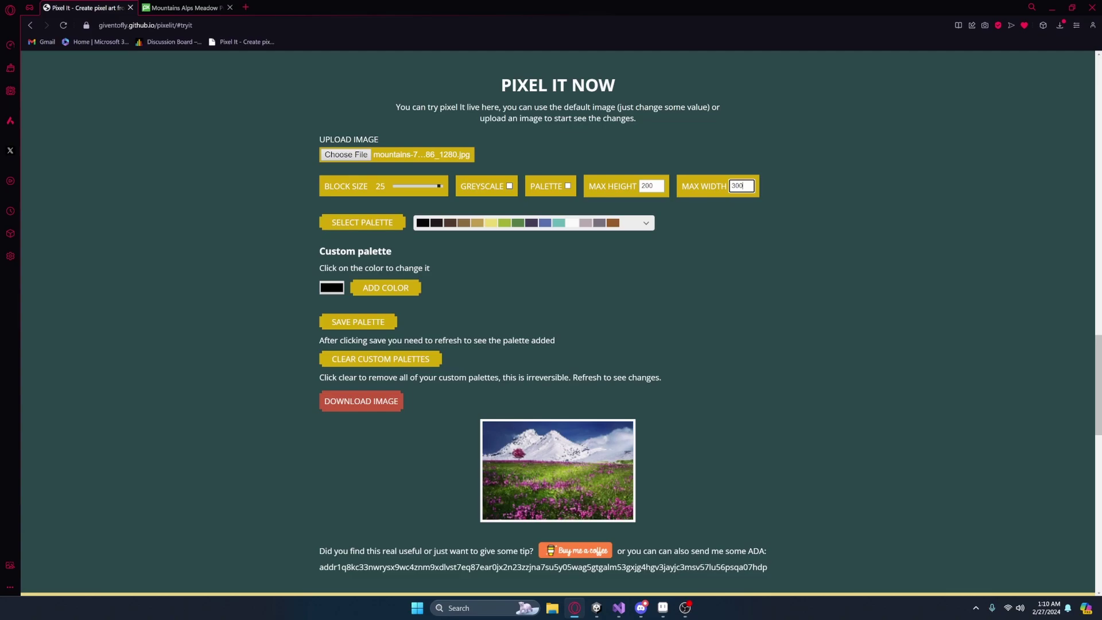
Step: Lower the block size slider from 12 through 9 down to 6
{"action": "mouse_move", "coordinate": [440, 186]}
{"action": "left_mouse_down"}
{"action": "mouse_move", "coordinate": [398, 186]}
{"action": "mouse_move", "coordinate": [420, 188]}
{"action": "left_mouse_up"}
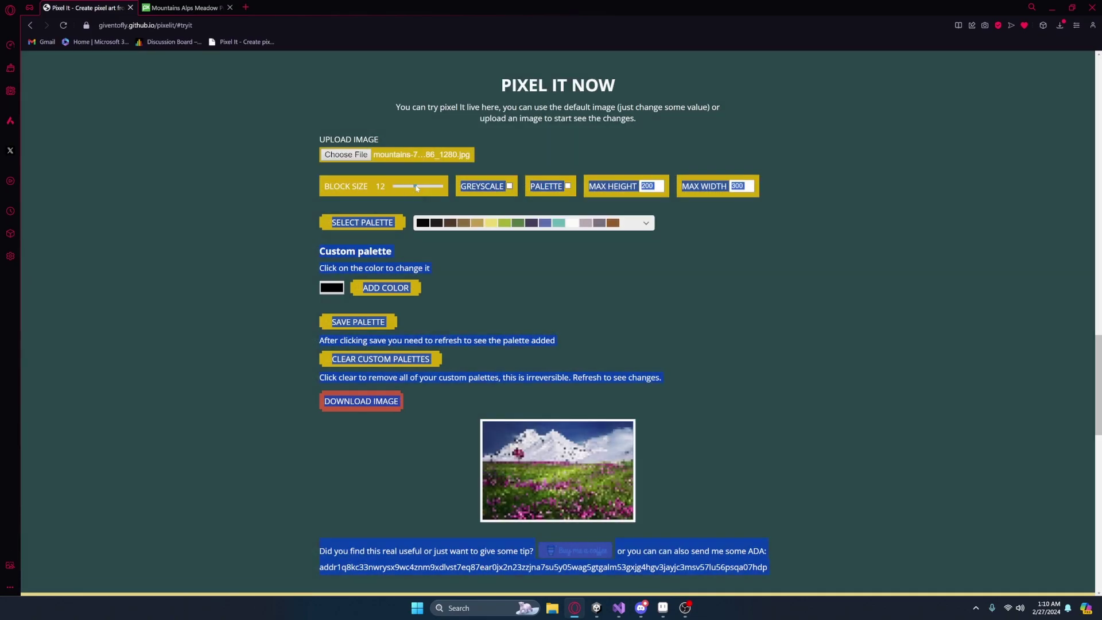
{"action": "left_click_drag", "start_coordinate": [414, 187], "coordinate": [402, 190]}
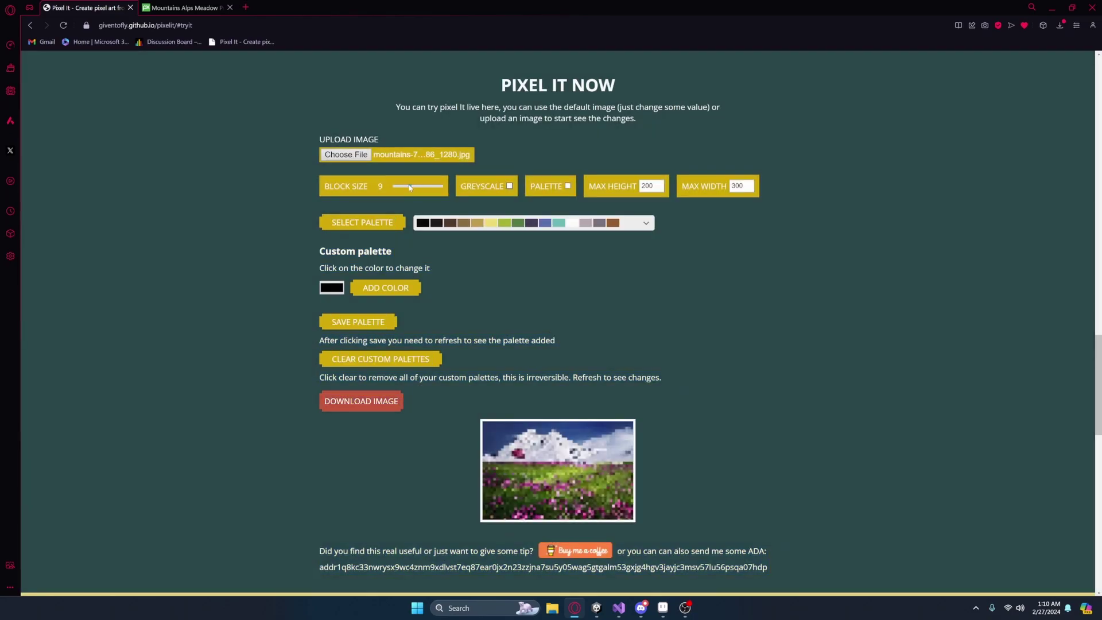
{"action": "left_click_drag", "start_coordinate": [405, 186], "coordinate": [402, 186]}
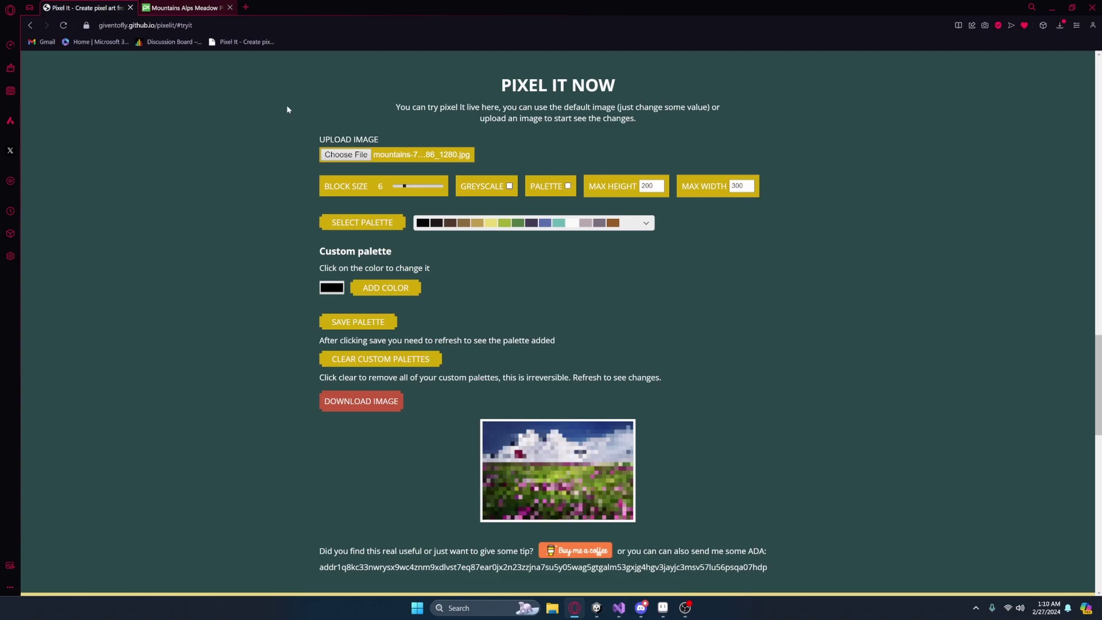
{"action": "scroll", "coordinate": [459, 149], "scroll_direction": "up", "scroll_amount": 4}
{"action": "scroll", "coordinate": [538, 434], "scroll_direction": "up", "scroll_amount": 2}
{"action": "scroll", "coordinate": [532, 371], "scroll_direction": "down", "scroll_amount": 1}
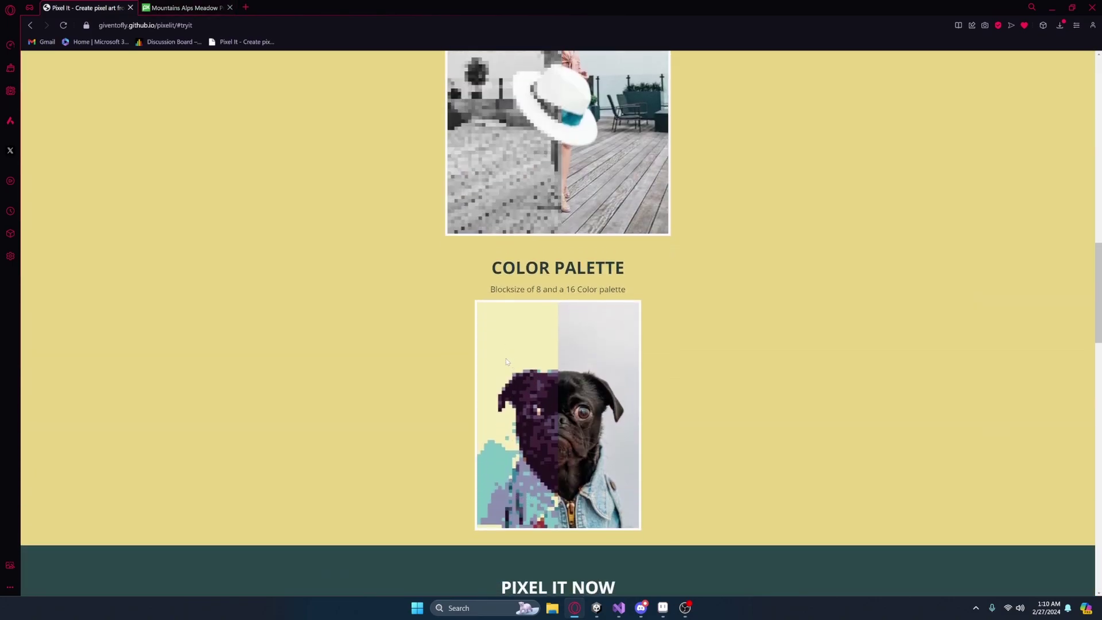
{"action": "scroll", "coordinate": [607, 432], "scroll_direction": "up", "scroll_amount": 2}
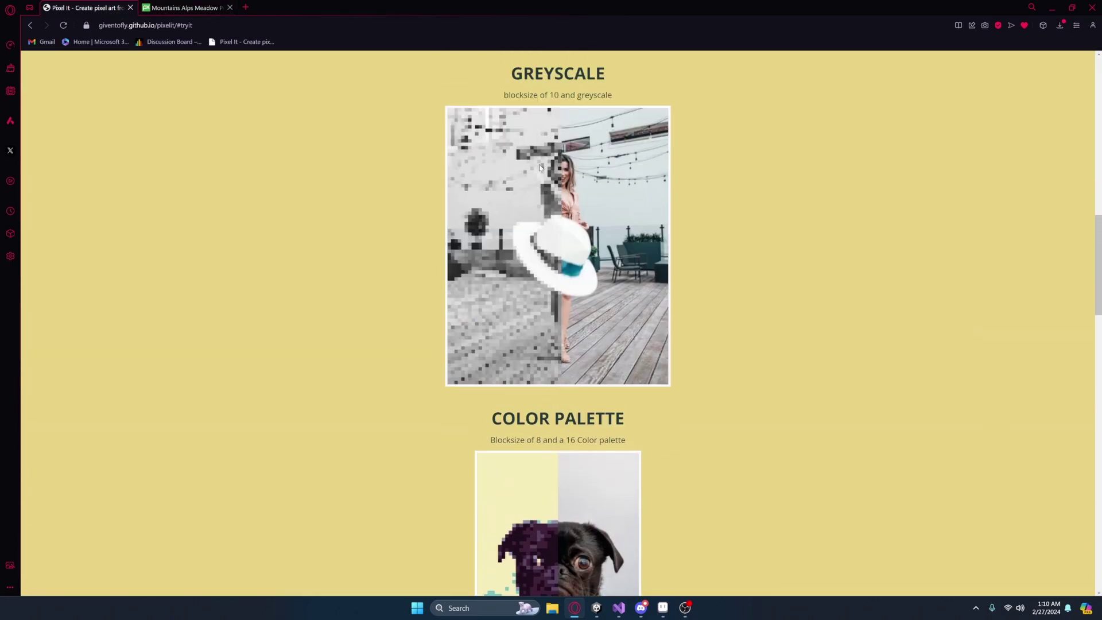
{"action": "scroll", "coordinate": [495, 222], "scroll_direction": "up", "scroll_amount": 1}
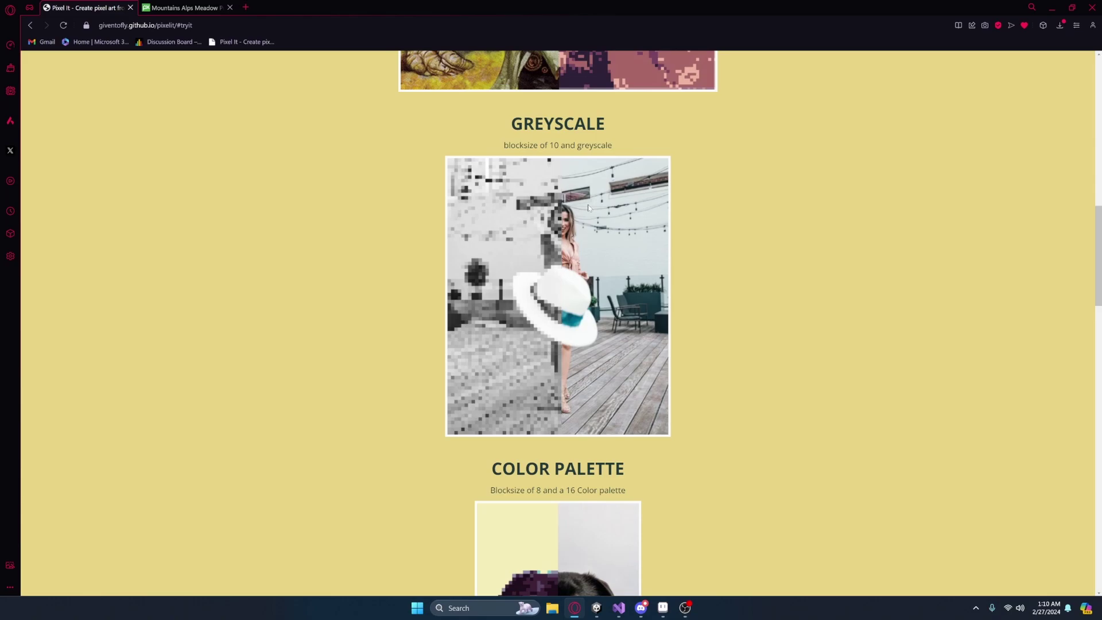
{"action": "scroll", "coordinate": [555, 207], "scroll_direction": "up", "scroll_amount": 3}
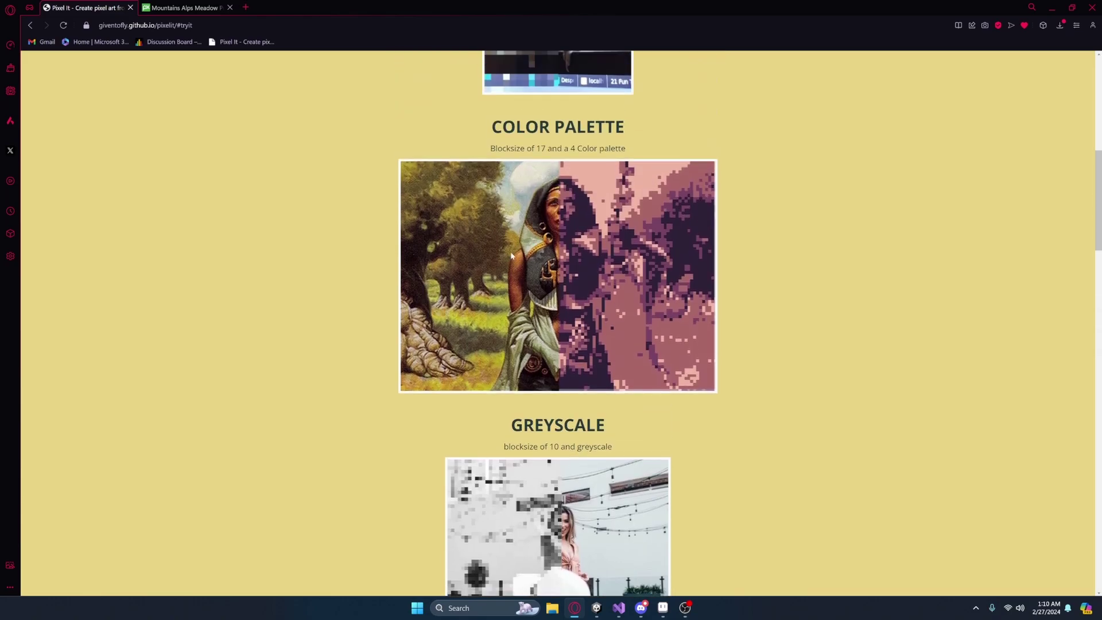
{"action": "scroll", "coordinate": [565, 226], "scroll_direction": "up", "scroll_amount": 1}
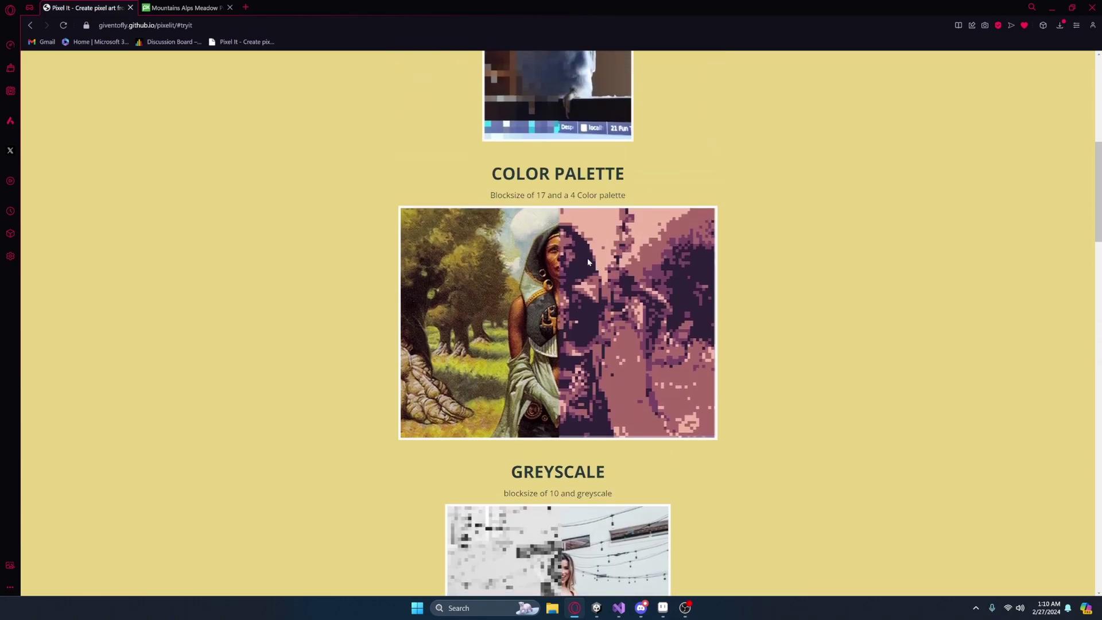
{"action": "scroll", "coordinate": [587, 257], "scroll_direction": "up", "scroll_amount": 1}
{"action": "scroll", "coordinate": [589, 327], "scroll_direction": "up", "scroll_amount": 1}
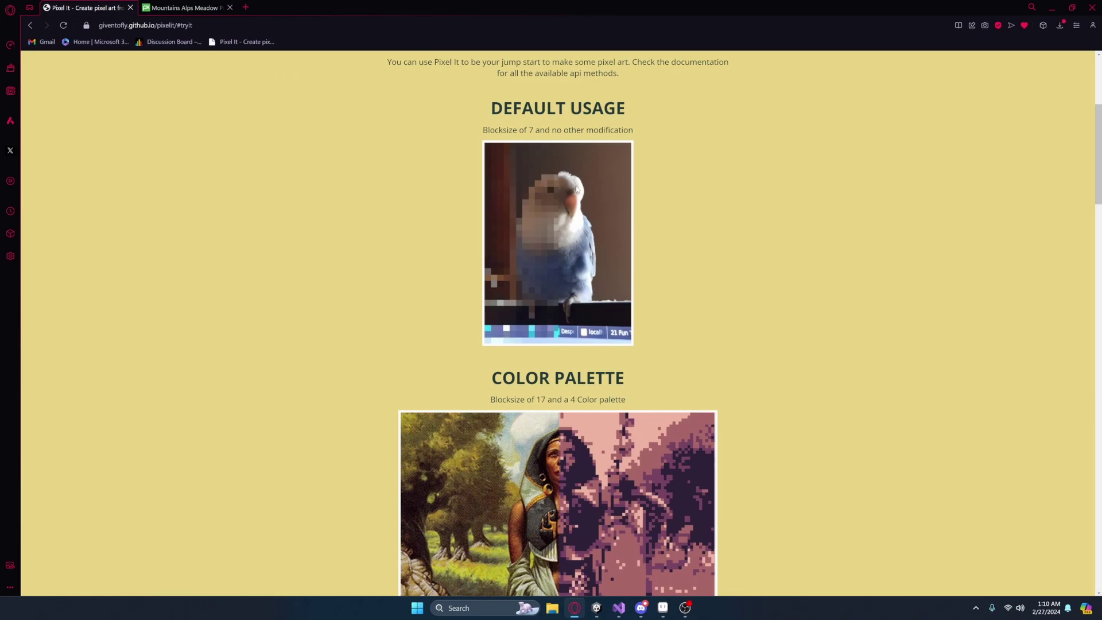
Step: Open the Bluethroat result from a Google image search for bird and choose Save image as
{"action": "left_click", "coordinate": [245, 8]}
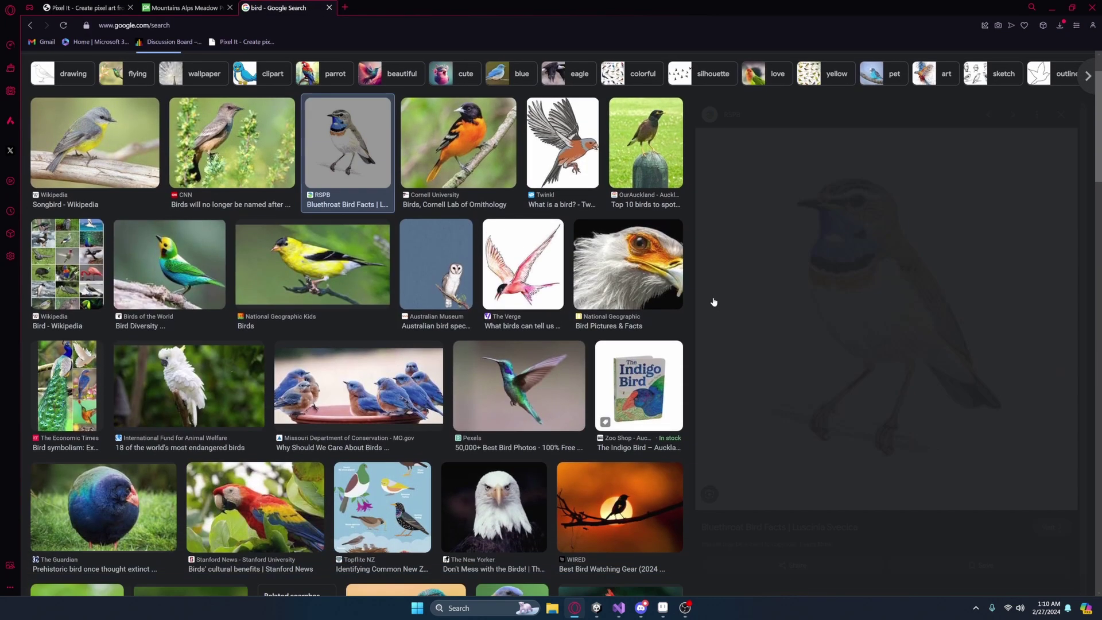
{"action": "left_click", "coordinate": [342, 208]}
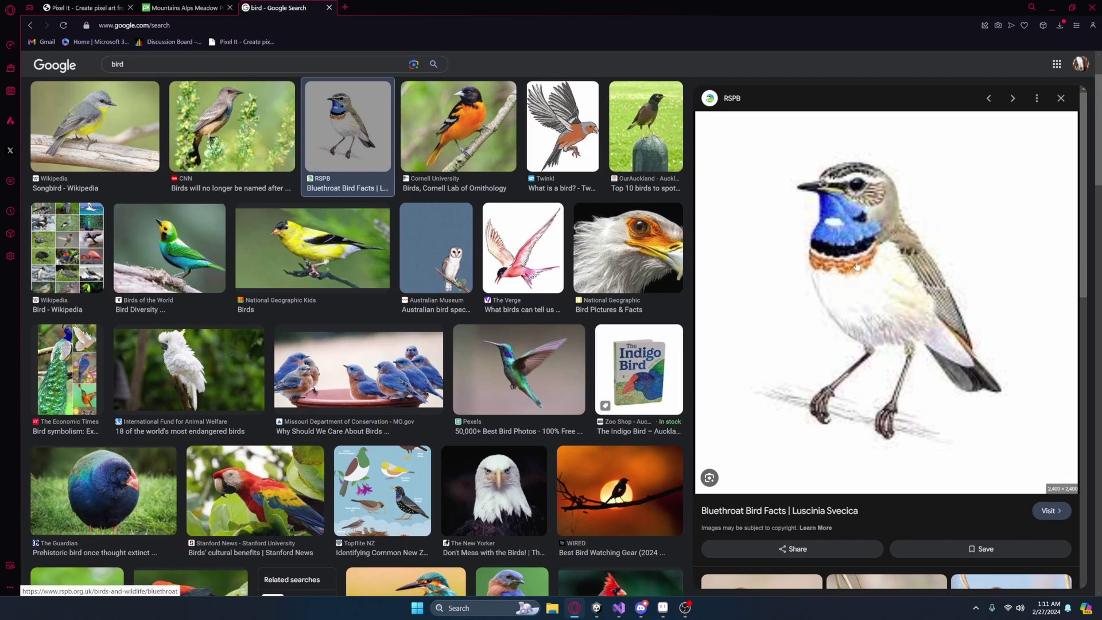
{"action": "right_click", "coordinate": [882, 258]}
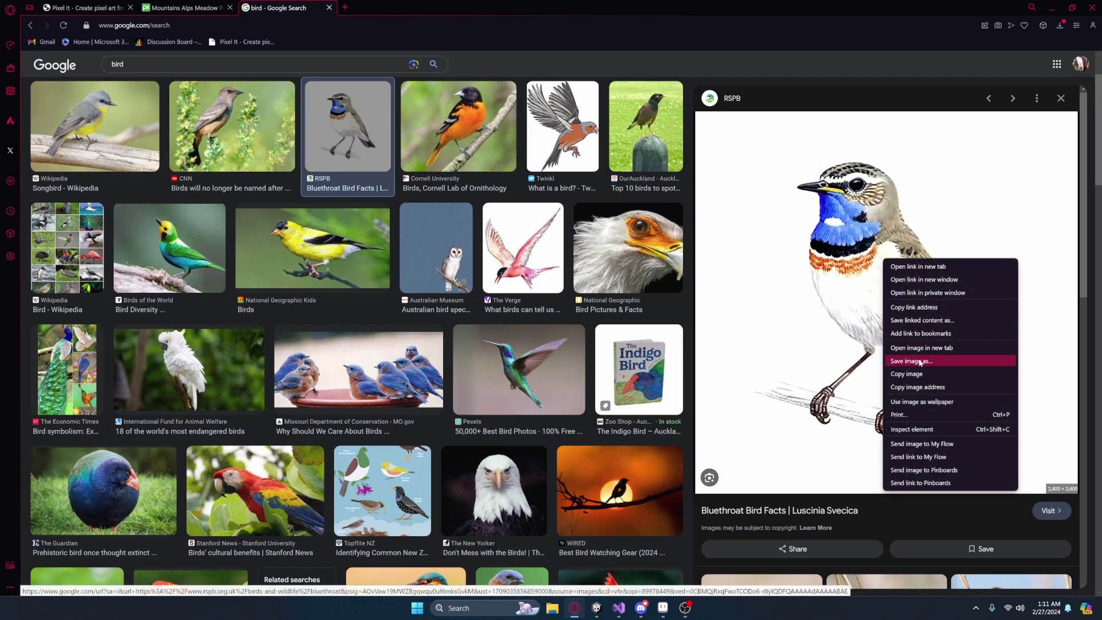
{"action": "left_click", "coordinate": [918, 360]}
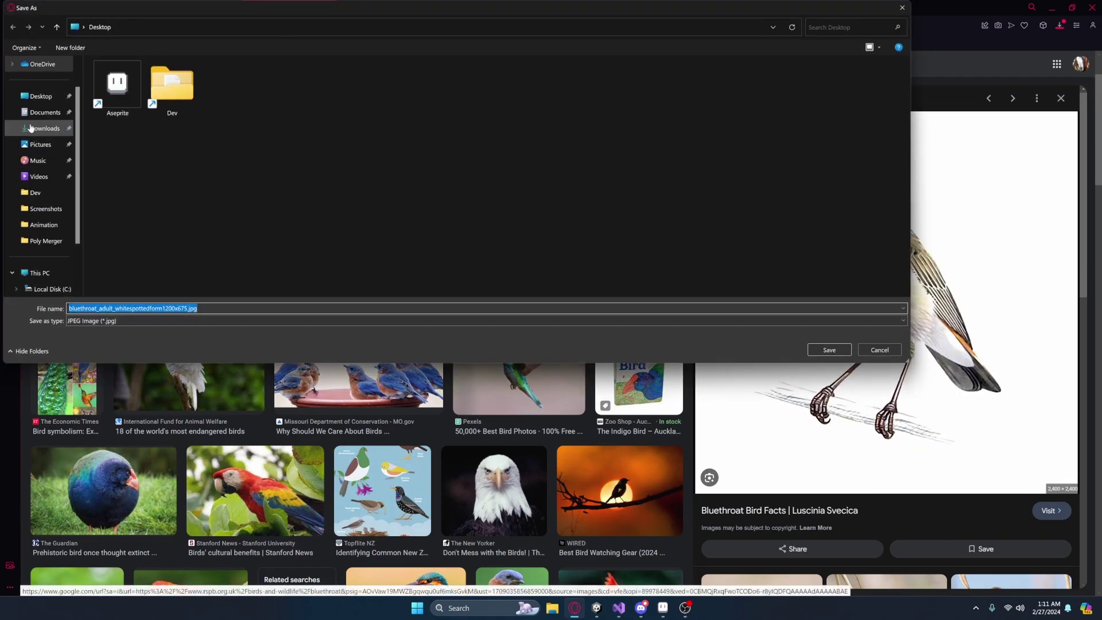
Step: Save the bluethroat image and close the meadow photo tab, keeping Pixel It open
{"action": "left_click", "coordinate": [822, 348]}
{"action": "left_click", "coordinate": [180, 8]}
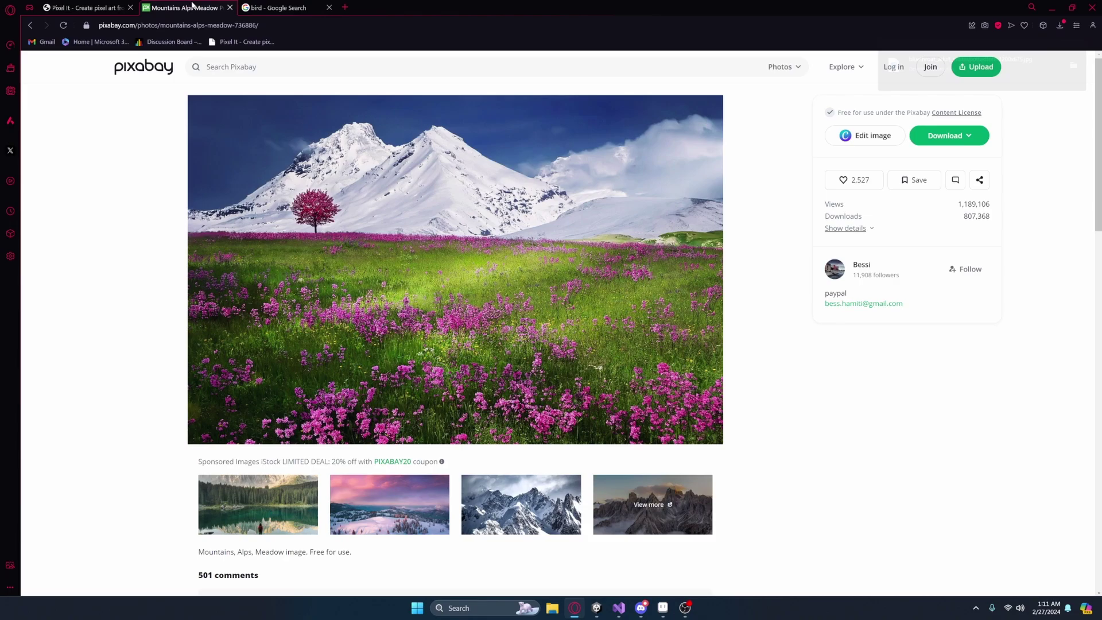
{"action": "left_click", "coordinate": [104, 8]}
{"action": "left_click", "coordinate": [229, 7]}
{"action": "scroll", "coordinate": [616, 344], "scroll_direction": "up", "scroll_amount": 2}
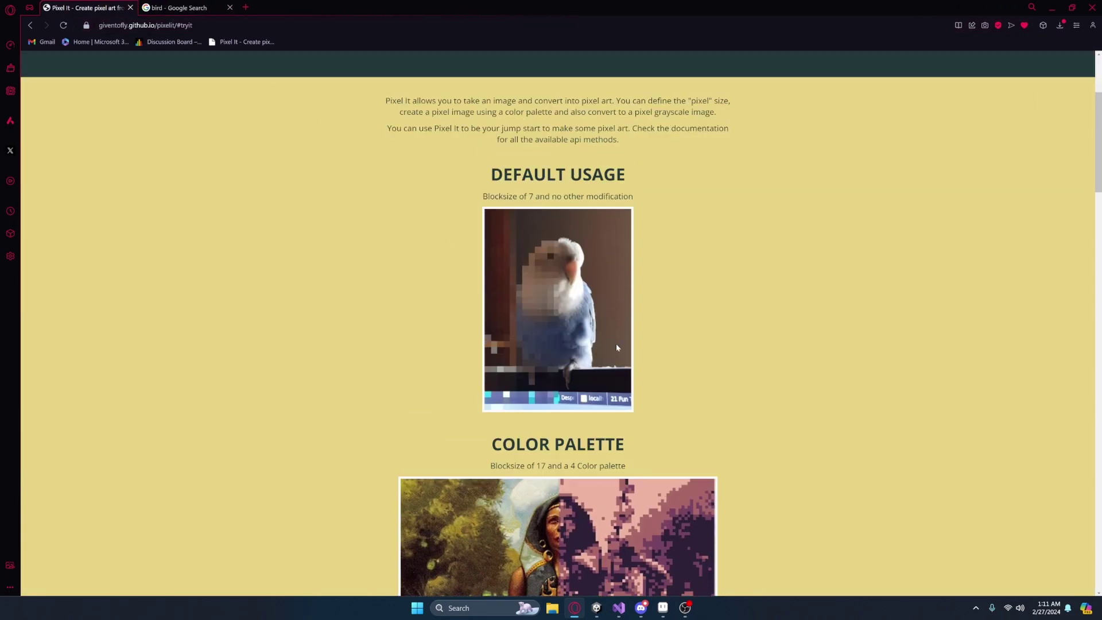
{"action": "scroll", "coordinate": [616, 343], "scroll_direction": "up", "scroll_amount": 3}
Step: Upload the saved bluethroat photo into the Pixel It converter
{"action": "left_click", "coordinate": [407, 204]}
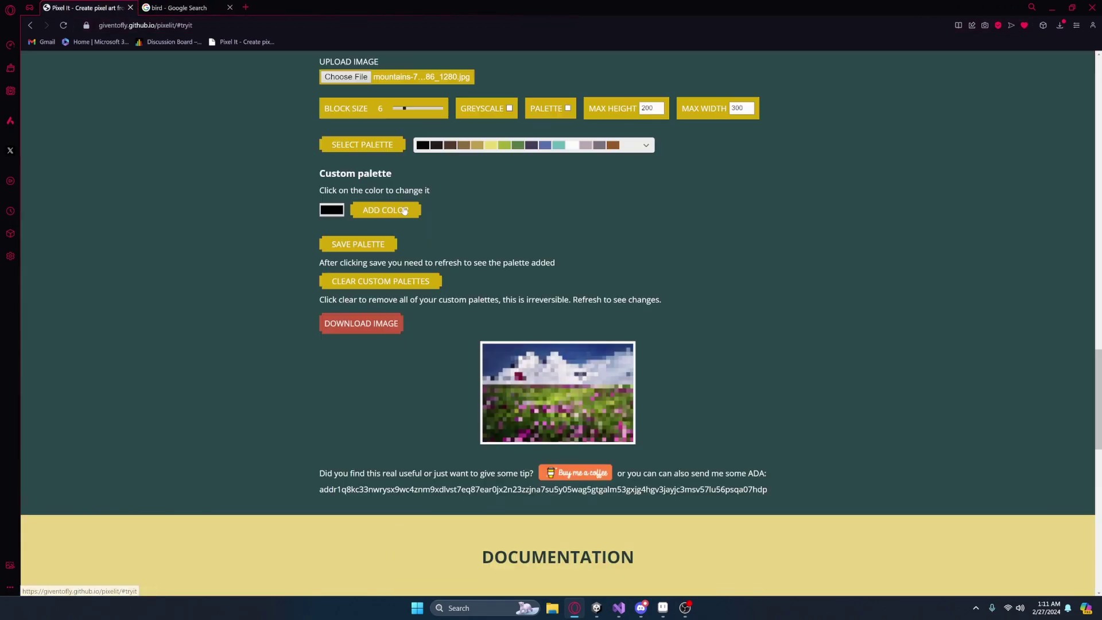
{"action": "left_click", "coordinate": [353, 78]}
{"action": "left_click", "coordinate": [232, 136]}
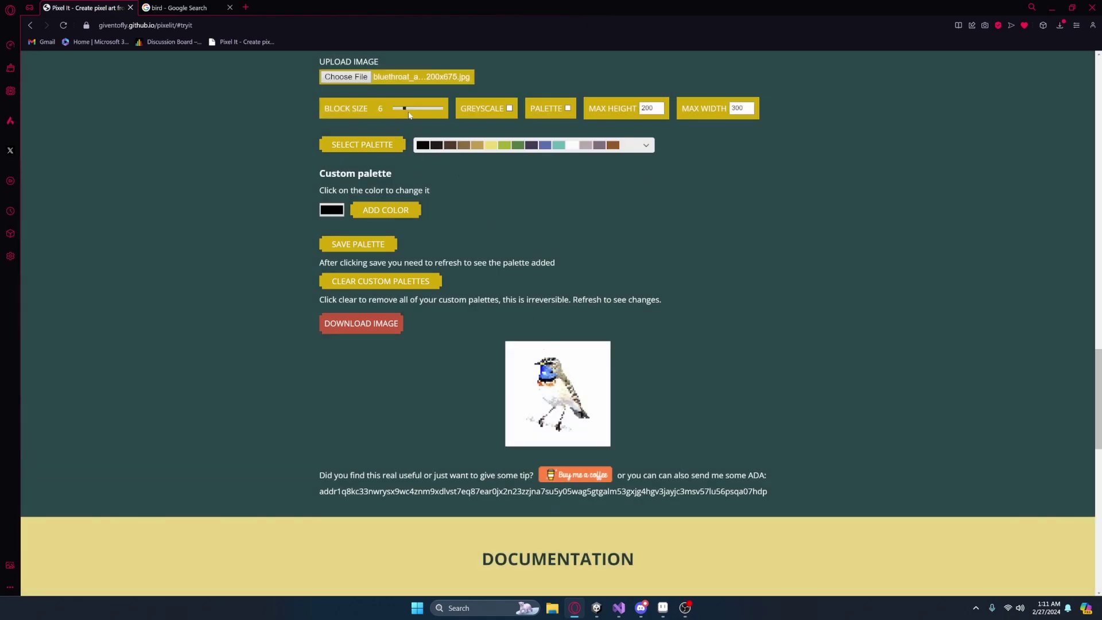
Step: Set block size 2 and a 48×48 maximum size, then download the pixel art
{"action": "left_click_drag", "start_coordinate": [405, 111], "coordinate": [394, 110]}
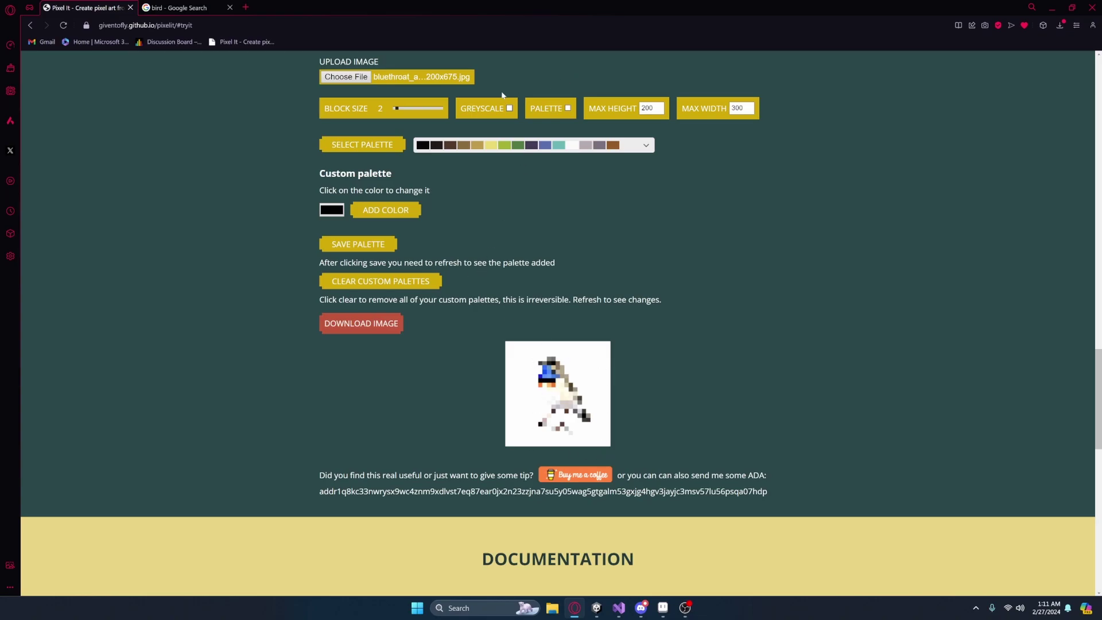
{"action": "key", "text": "Tab"}
{"action": "type", "text": "32"}
{"action": "key", "text": "Tab"}
{"action": "type", "text": "32"}
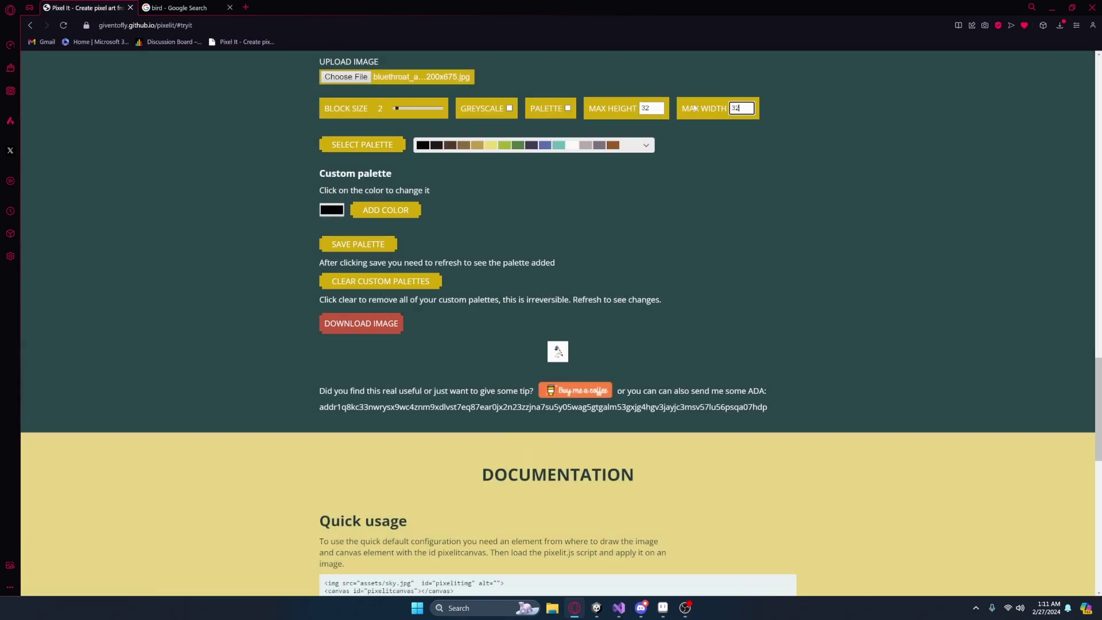
{"action": "key", "text": "shift+Tab"}
{"action": "type", "text": "48"}
{"action": "key", "text": "Tab"}
{"action": "type", "text": "48"}
{"action": "left_click", "coordinate": [398, 318]}
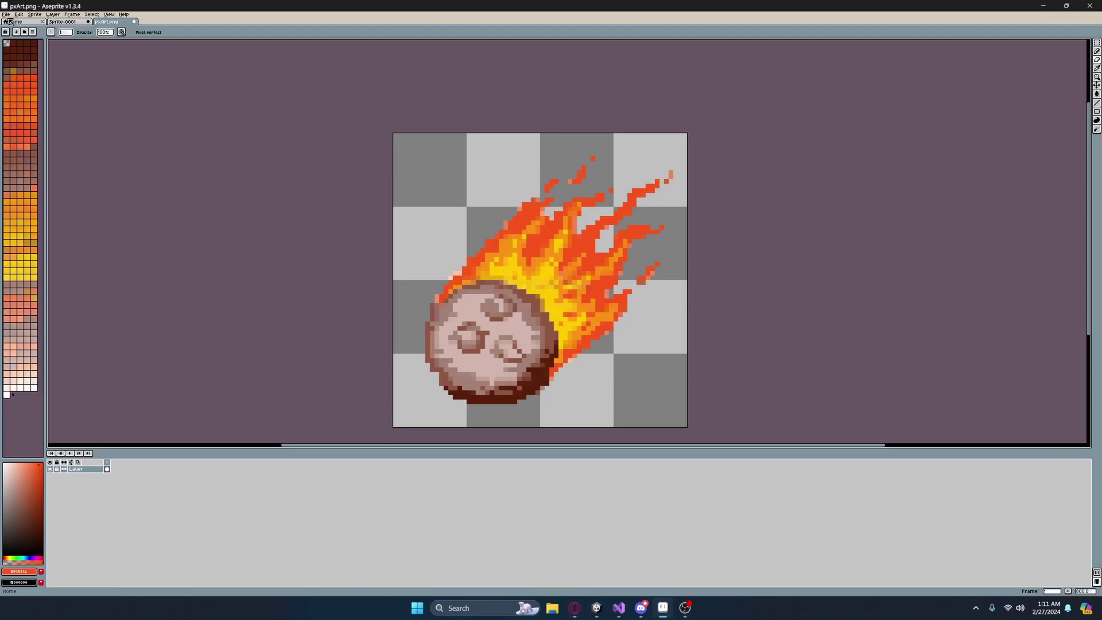
Step: Open pxArt (2).png in Aseprite and make its white background transparent
{"action": "left_click", "coordinate": [7, 15]}
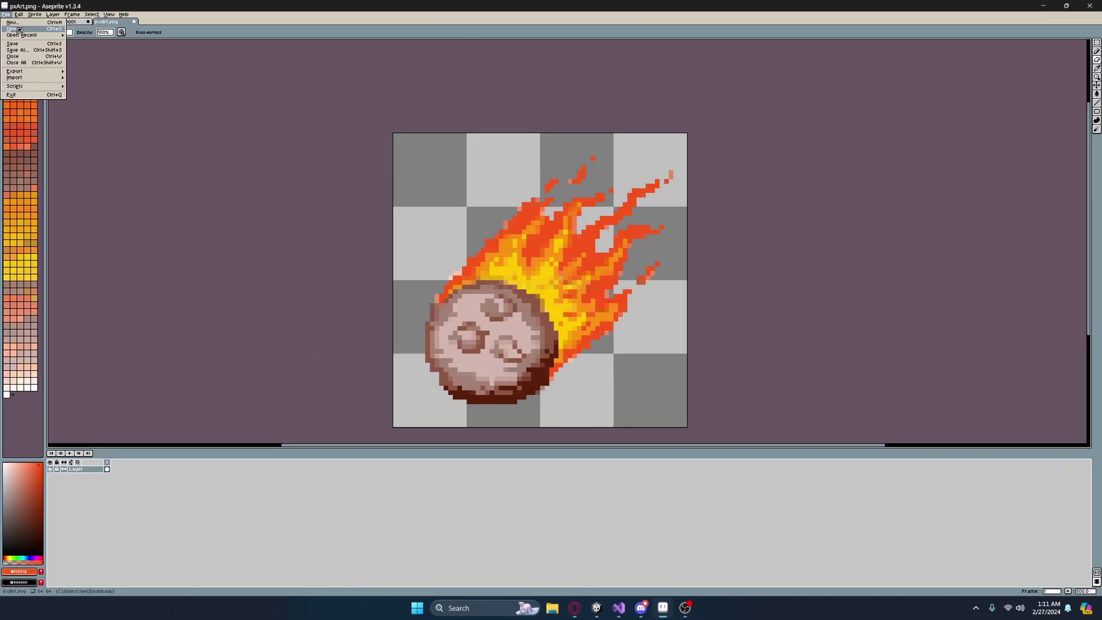
{"action": "double_click", "coordinate": [144, 104]}
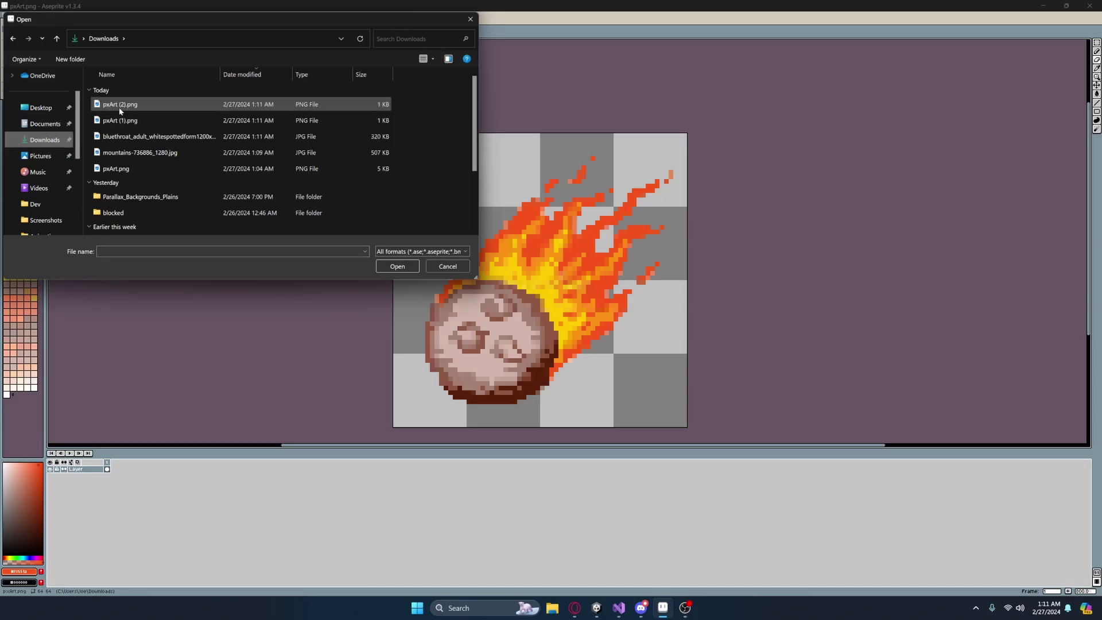
{"action": "scroll", "coordinate": [547, 161], "scroll_direction": "up", "scroll_amount": 1}
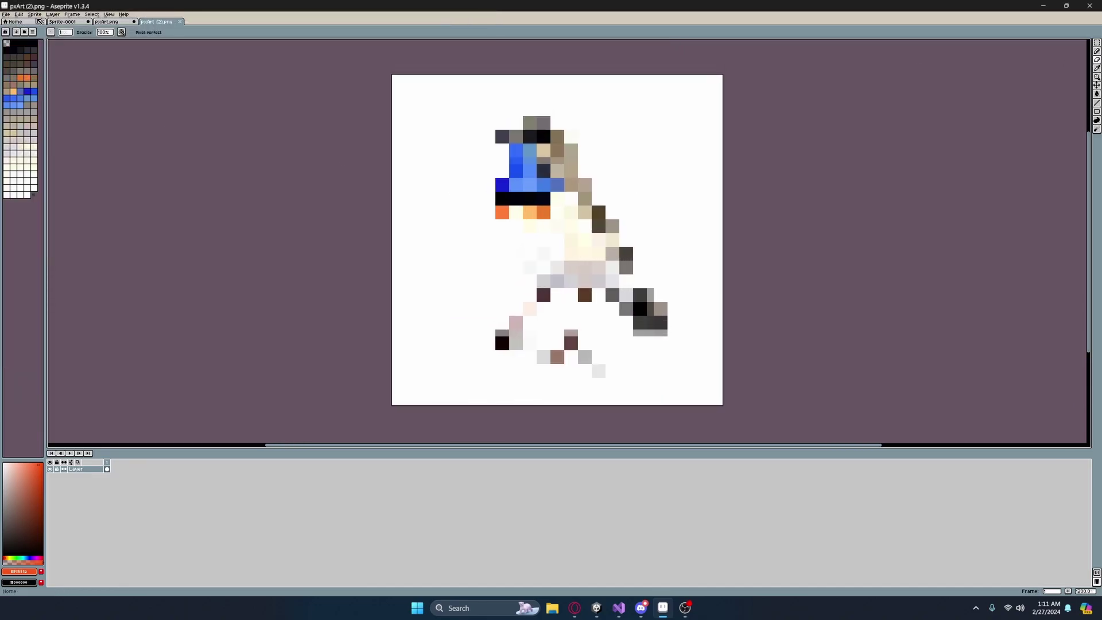
{"action": "left_click", "coordinate": [7, 45]}
{"action": "left_click", "coordinate": [451, 194]}
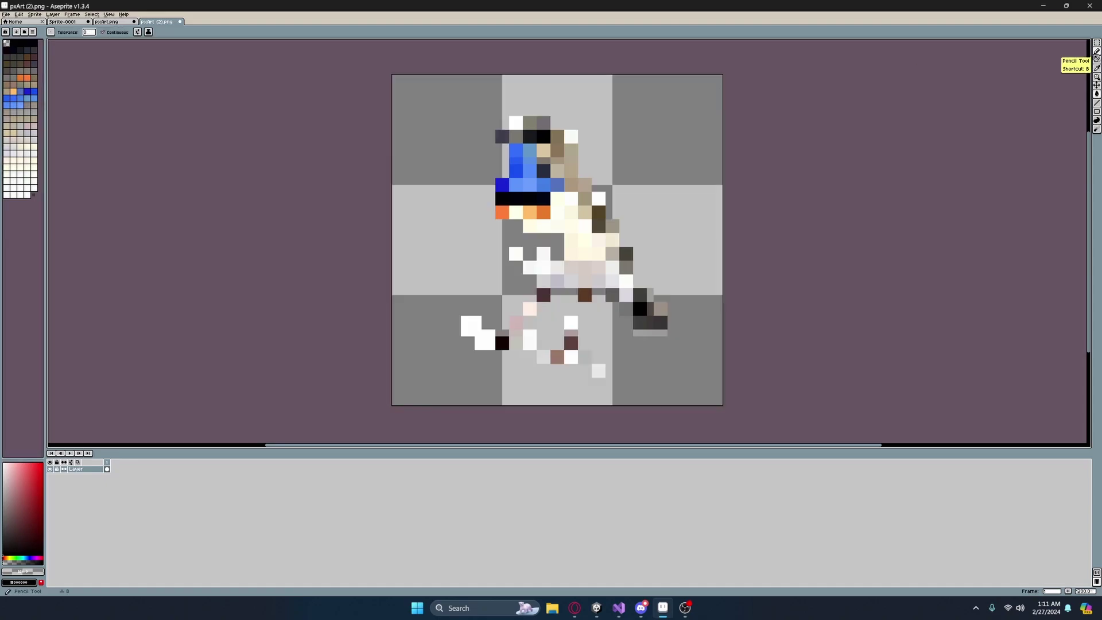
{"action": "scroll", "coordinate": [726, 174], "scroll_direction": "down", "scroll_amount": 3}
{"action": "scroll", "coordinate": [726, 174], "scroll_direction": "up", "scroll_amount": 3}
{"action": "scroll", "coordinate": [551, 215], "scroll_direction": "down", "scroll_amount": 2}
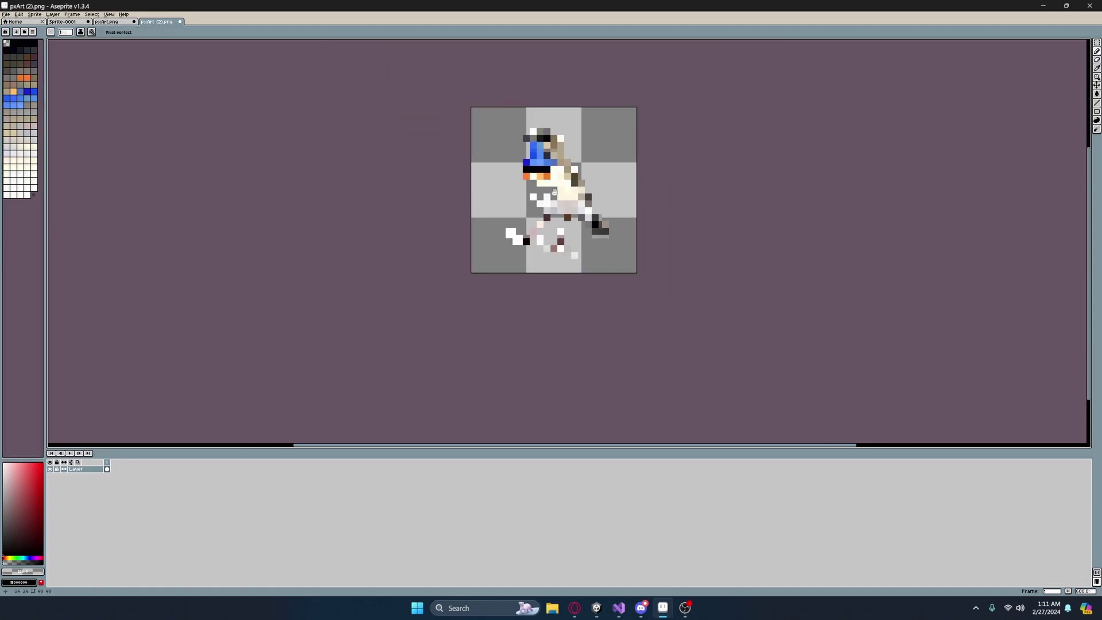
{"action": "scroll", "coordinate": [504, 251], "scroll_direction": "up", "scroll_amount": 4}
Step: Erase the stray white blocks below the bird and paint the grey face pale cream
{"action": "mouse_move", "coordinate": [518, 182]}
{"action": "left_mouse_down"}
{"action": "mouse_move", "coordinate": [531, 182]}
{"action": "mouse_move", "coordinate": [546, 224]}
{"action": "mouse_move", "coordinate": [560, 227]}
{"action": "left_mouse_up"}
{"action": "scroll", "coordinate": [566, 246], "scroll_direction": "down", "scroll_amount": 2}
{"action": "scroll", "coordinate": [630, 208], "scroll_direction": "down", "scroll_amount": 1}
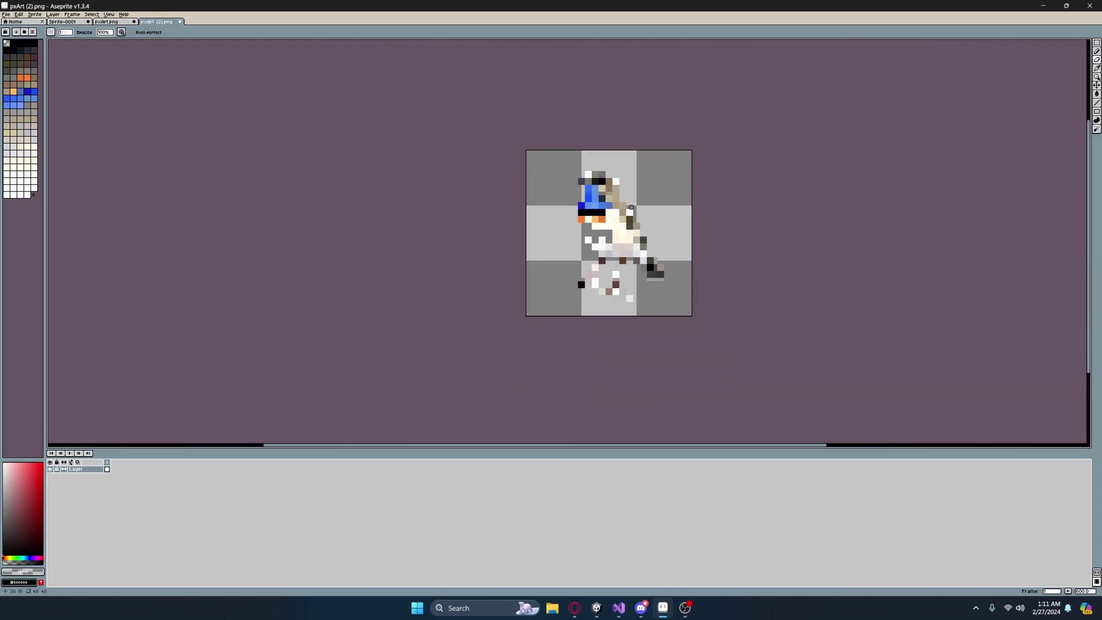
{"action": "scroll", "coordinate": [570, 241], "scroll_direction": "up", "scroll_amount": 4}
{"action": "left_click", "coordinate": [707, 176], "text": "alt"}
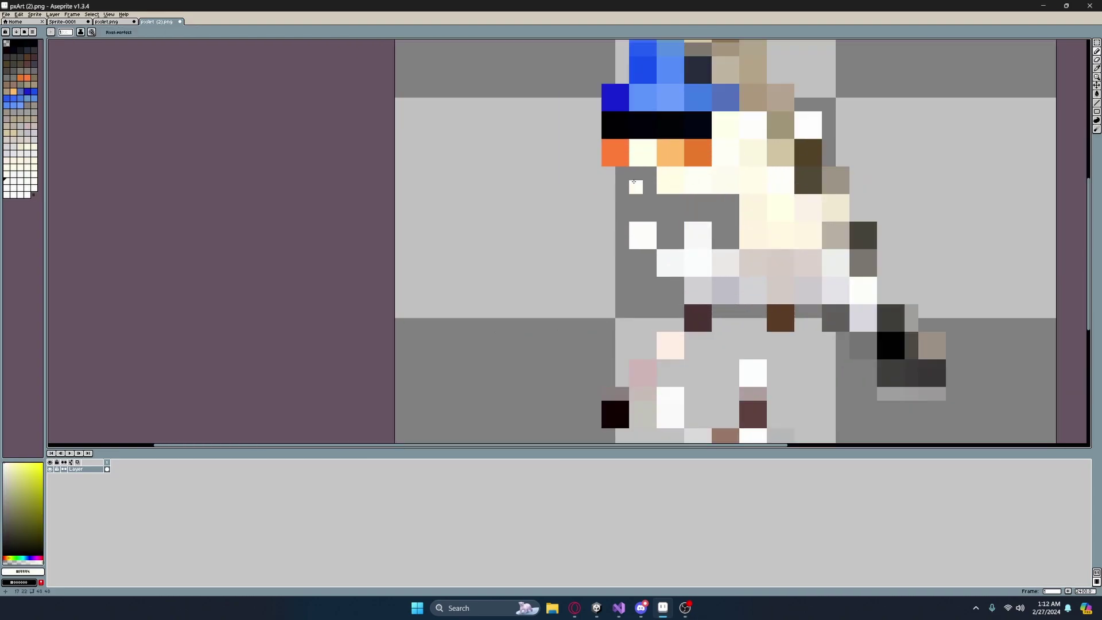
{"action": "mouse_move", "coordinate": [640, 192]}
{"action": "left_mouse_down"}
{"action": "mouse_move", "coordinate": [647, 177]}
{"action": "mouse_move", "coordinate": [680, 240]}
{"action": "mouse_move", "coordinate": [723, 207]}
{"action": "mouse_move", "coordinate": [727, 230]}
{"action": "mouse_move", "coordinate": [732, 203]}
{"action": "left_mouse_up"}
Step: Paint the remaining eye pixels cream and the head's white pixels olive-grey
{"action": "left_click", "coordinate": [663, 200]}
{"action": "scroll", "coordinate": [663, 201], "scroll_direction": "down", "scroll_amount": 3}
{"action": "scroll", "coordinate": [654, 215], "scroll_direction": "down", "scroll_amount": 1}
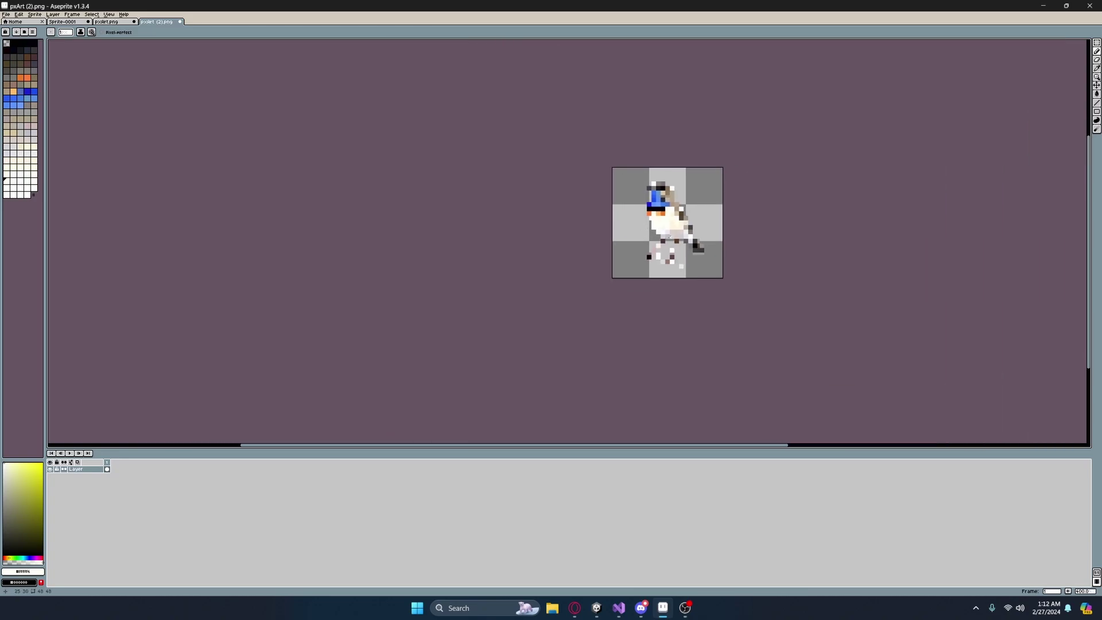
{"action": "scroll", "coordinate": [610, 114], "scroll_direction": "up", "scroll_amount": 3}
{"action": "scroll", "coordinate": [611, 115], "scroll_direction": "up", "scroll_amount": 1}
{"action": "left_click", "coordinate": [665, 182], "text": "alt"}
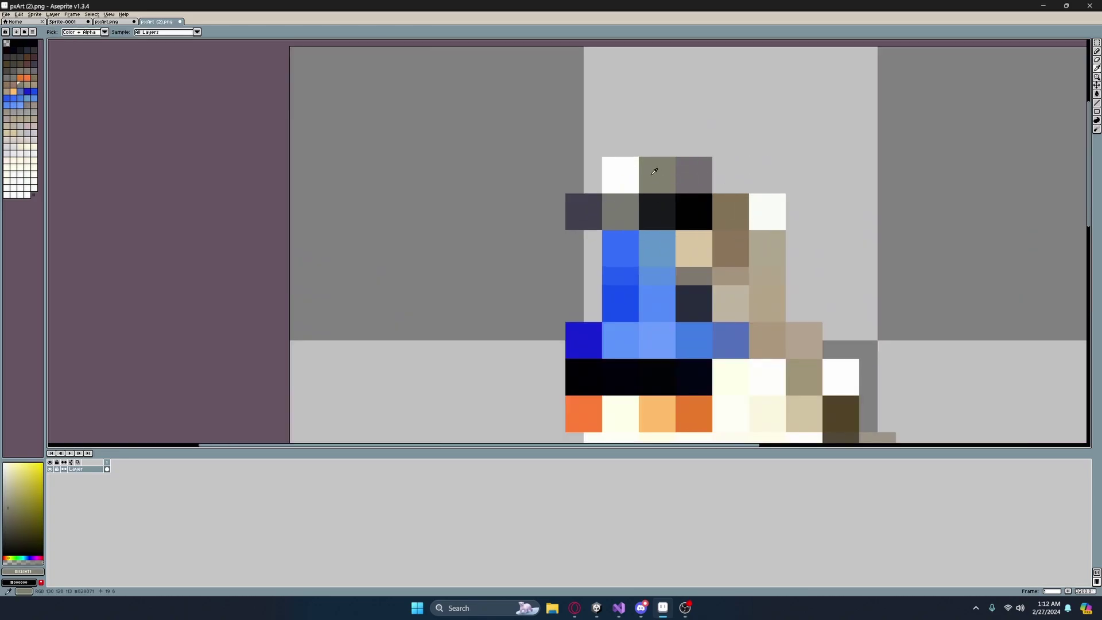
{"action": "left_click_drag", "start_coordinate": [655, 197], "coordinate": [611, 168]}
{"action": "left_click", "coordinate": [758, 202]}
{"action": "left_click_drag", "start_coordinate": [758, 220], "coordinate": [775, 203]}
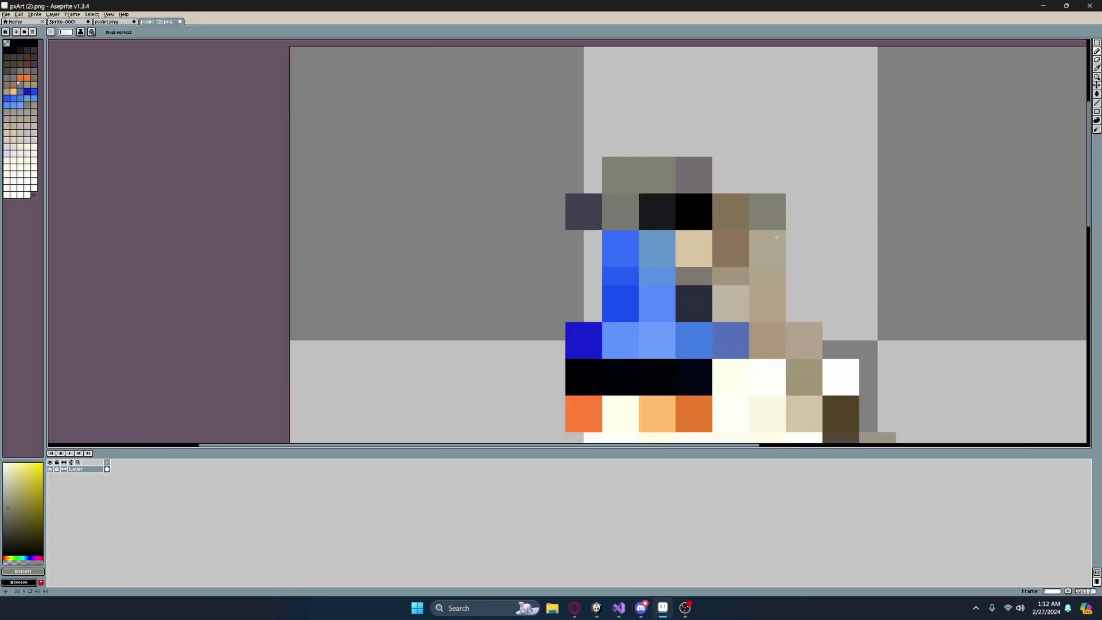
{"action": "scroll", "coordinate": [742, 271], "scroll_direction": "down", "scroll_amount": 2}
{"action": "scroll", "coordinate": [629, 251], "scroll_direction": "up", "scroll_amount": 3}
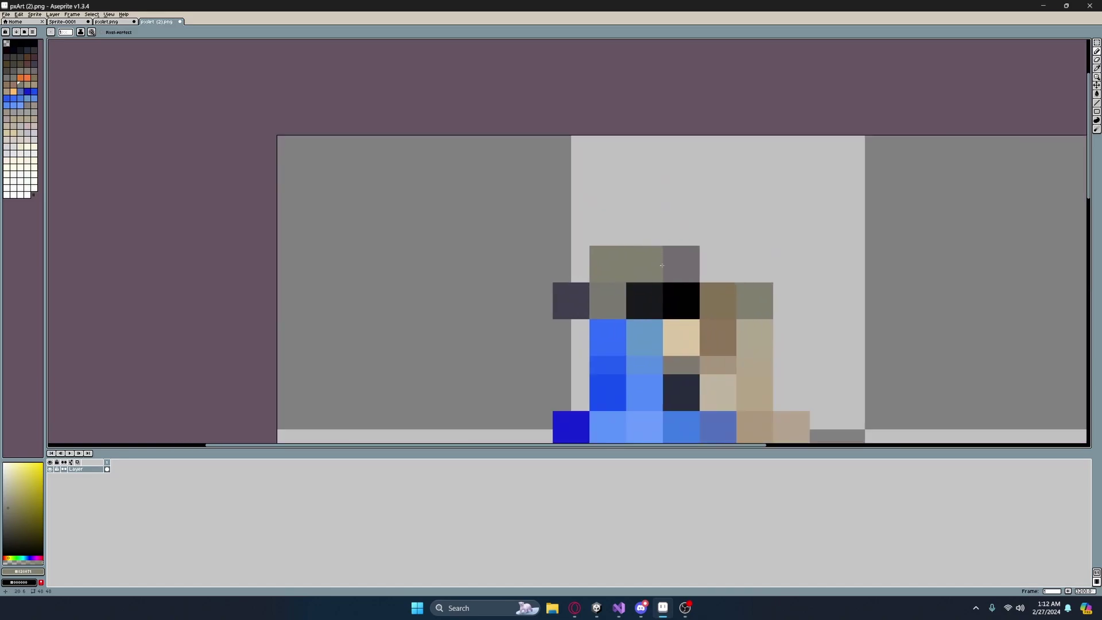
{"action": "left_click", "coordinate": [629, 251]}
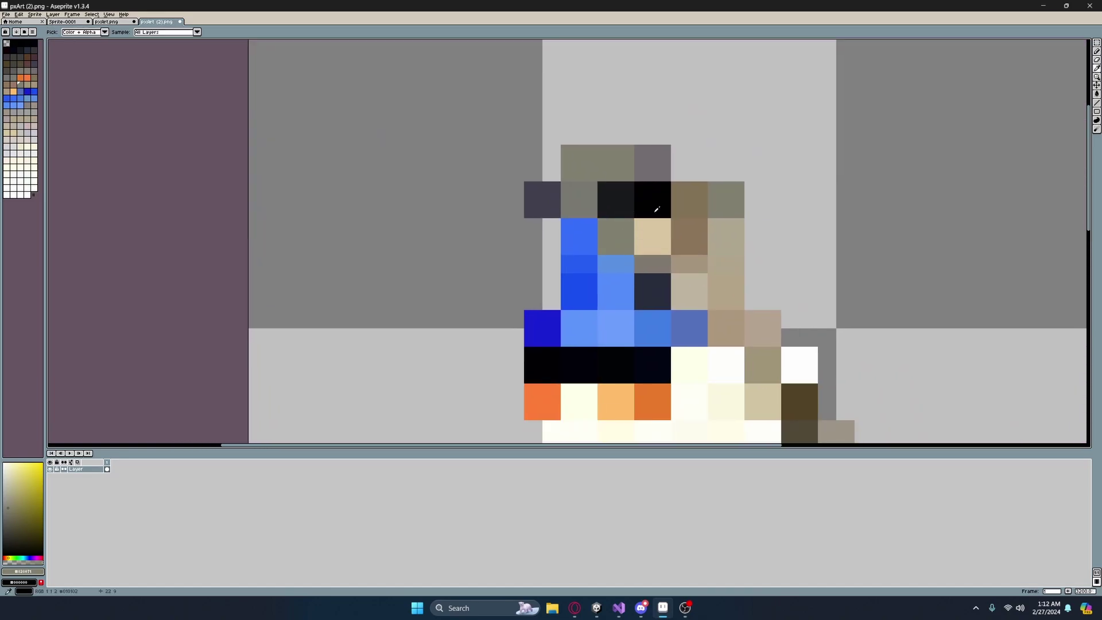
Step: Pick near-black for the eye and repaint a stray black head pixel tan
{"action": "left_click", "coordinate": [606, 215], "text": "alt"}
{"action": "scroll", "coordinate": [753, 279], "scroll_direction": "down", "scroll_amount": 3}
{"action": "scroll", "coordinate": [752, 278], "scroll_direction": "up", "scroll_amount": 3}
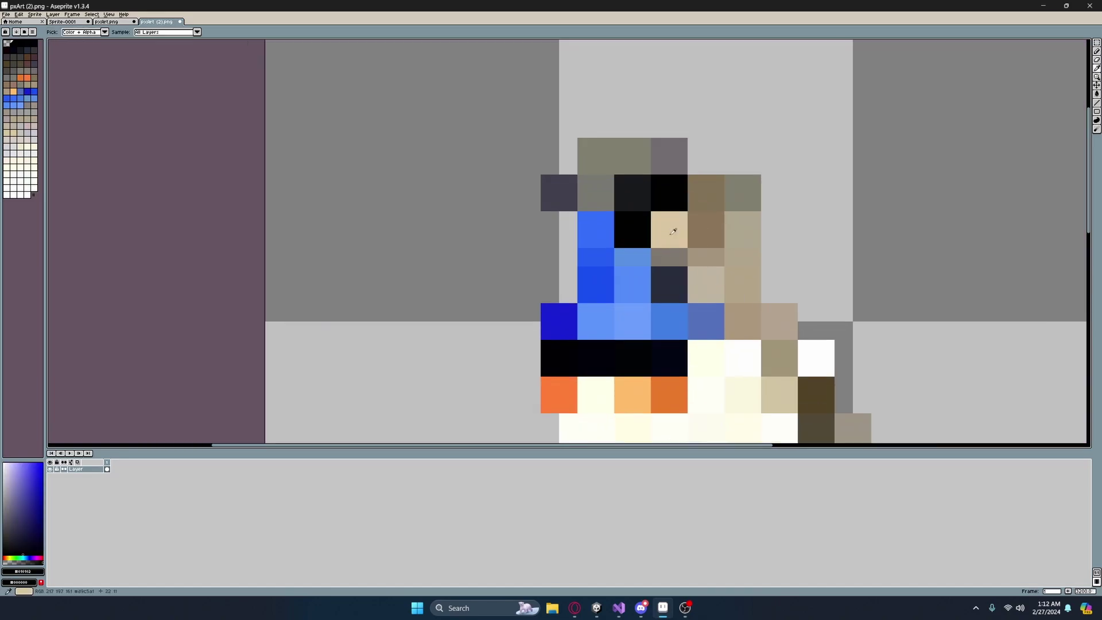
{"action": "left_click", "coordinate": [656, 226], "text": "alt"}
{"action": "left_click", "coordinate": [630, 191]}
{"action": "scroll", "coordinate": [793, 317], "scroll_direction": "down", "scroll_amount": 4}
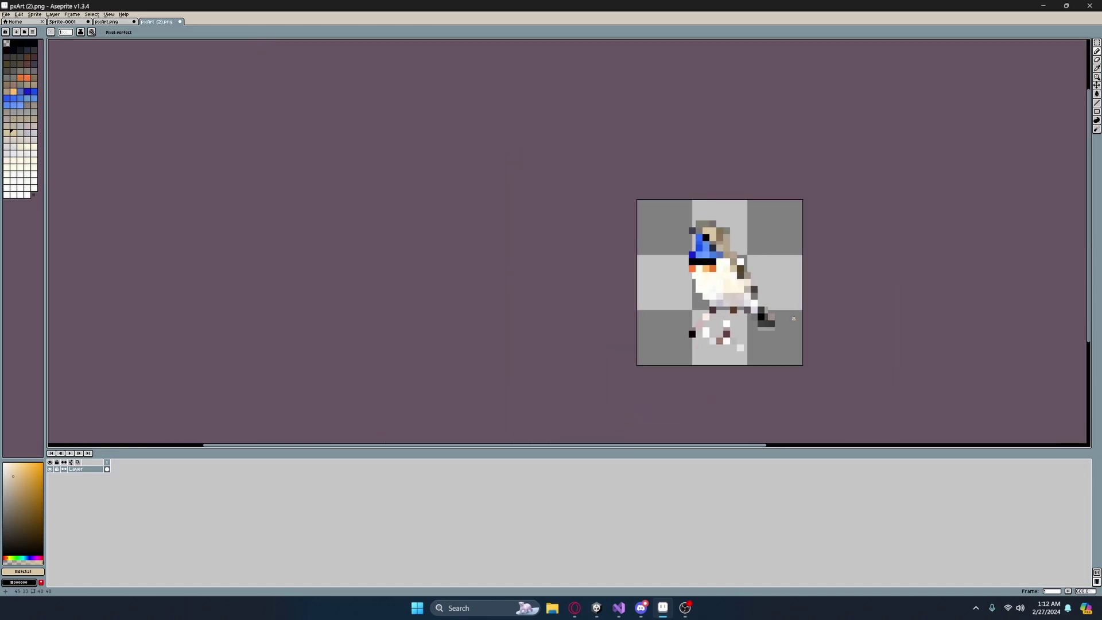
{"action": "scroll", "coordinate": [783, 329], "scroll_direction": "down", "scroll_amount": 1}
{"action": "scroll", "coordinate": [758, 302], "scroll_direction": "up", "scroll_amount": 2}
{"action": "scroll", "coordinate": [607, 138], "scroll_direction": "up", "scroll_amount": 3}
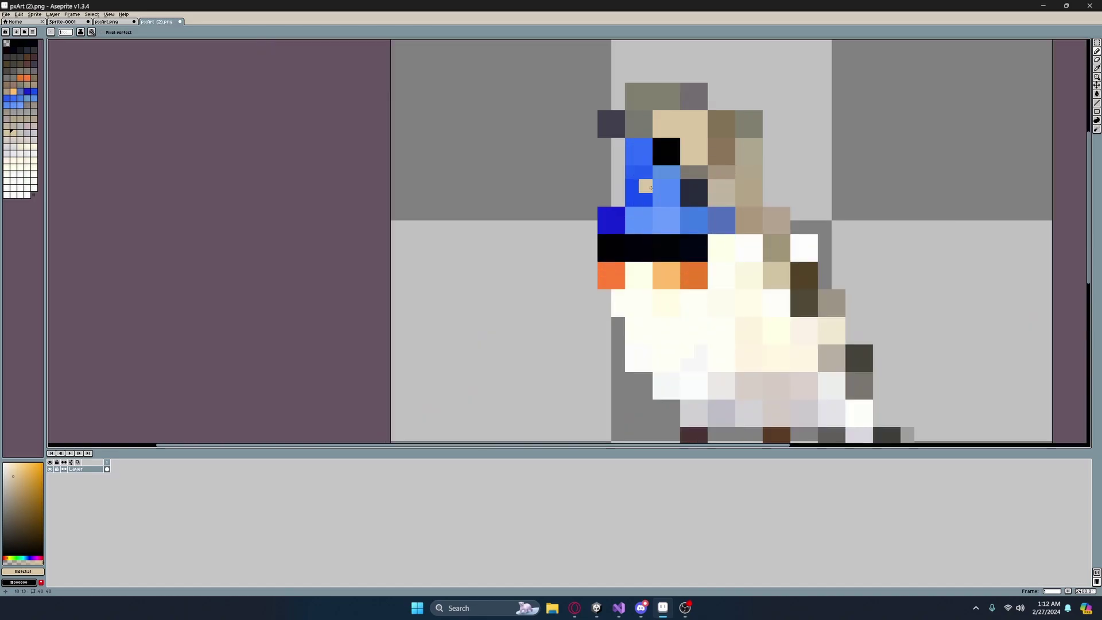
Step: Repaint the tan, dark and grey pixels around the head and eye light blue
{"action": "left_click", "coordinate": [607, 138], "text": "alt"}
{"action": "mouse_move", "coordinate": [612, 153]}
{"action": "left_mouse_down"}
{"action": "mouse_move", "coordinate": [648, 135]}
{"action": "mouse_move", "coordinate": [667, 153]}
{"action": "left_mouse_up"}
{"action": "scroll", "coordinate": [709, 214], "scroll_direction": "down", "scroll_amount": 2}
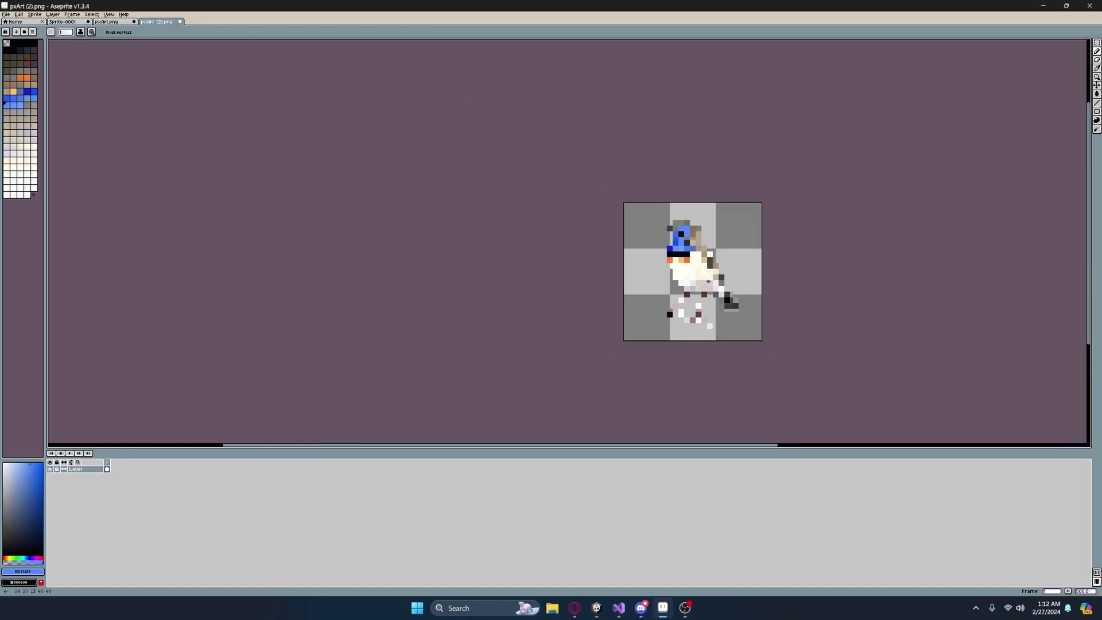
{"action": "scroll", "coordinate": [709, 214], "scroll_direction": "up", "scroll_amount": 2}
{"action": "scroll", "coordinate": [702, 295], "scroll_direction": "up", "scroll_amount": 3}
{"action": "mouse_move", "coordinate": [552, 298]}
{"action": "left_mouse_down"}
{"action": "mouse_move", "coordinate": [571, 334]}
{"action": "mouse_move", "coordinate": [590, 244]}
{"action": "left_mouse_up"}
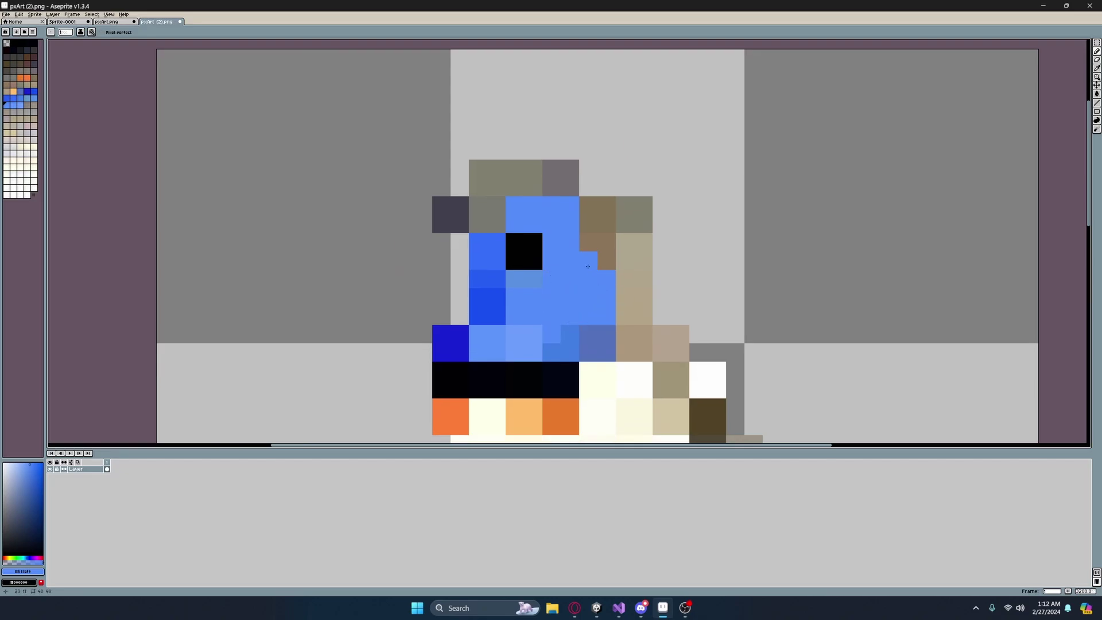
{"action": "scroll", "coordinate": [704, 306], "scroll_direction": "down", "scroll_amount": 5}
{"action": "scroll", "coordinate": [658, 264], "scroll_direction": "up", "scroll_amount": 3}
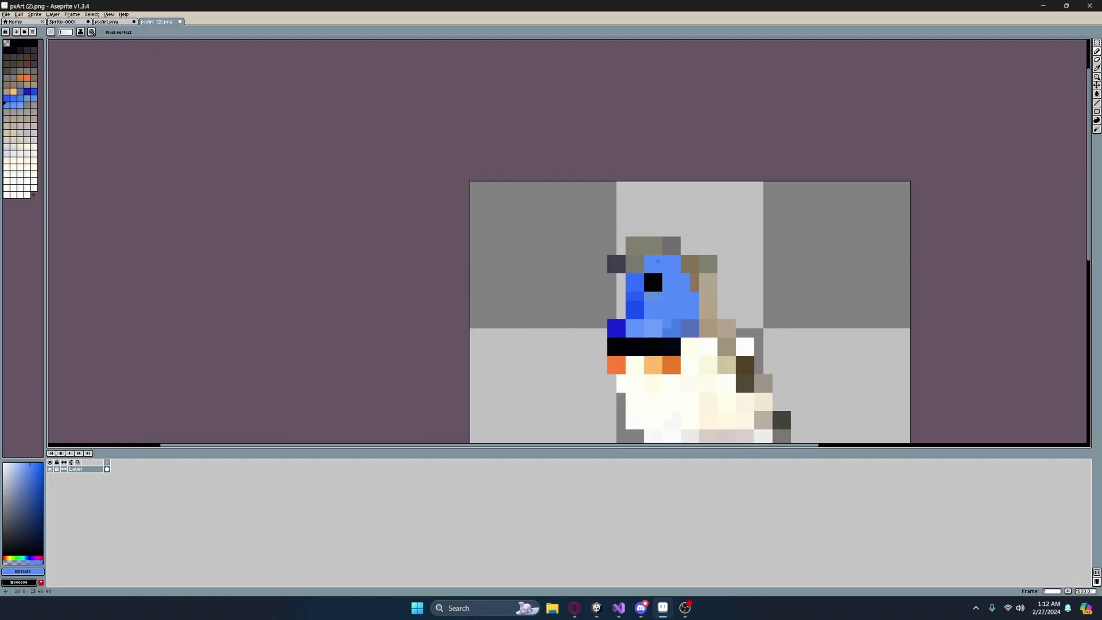
{"action": "scroll", "coordinate": [658, 262], "scroll_direction": "up", "scroll_amount": 2}
{"action": "left_click", "coordinate": [618, 272]}
{"action": "left_click_drag", "start_coordinate": [618, 270], "coordinate": [620, 258]}
{"action": "scroll", "coordinate": [730, 250], "scroll_direction": "down", "scroll_amount": 2}
{"action": "scroll", "coordinate": [730, 250], "scroll_direction": "down", "scroll_amount": 4}
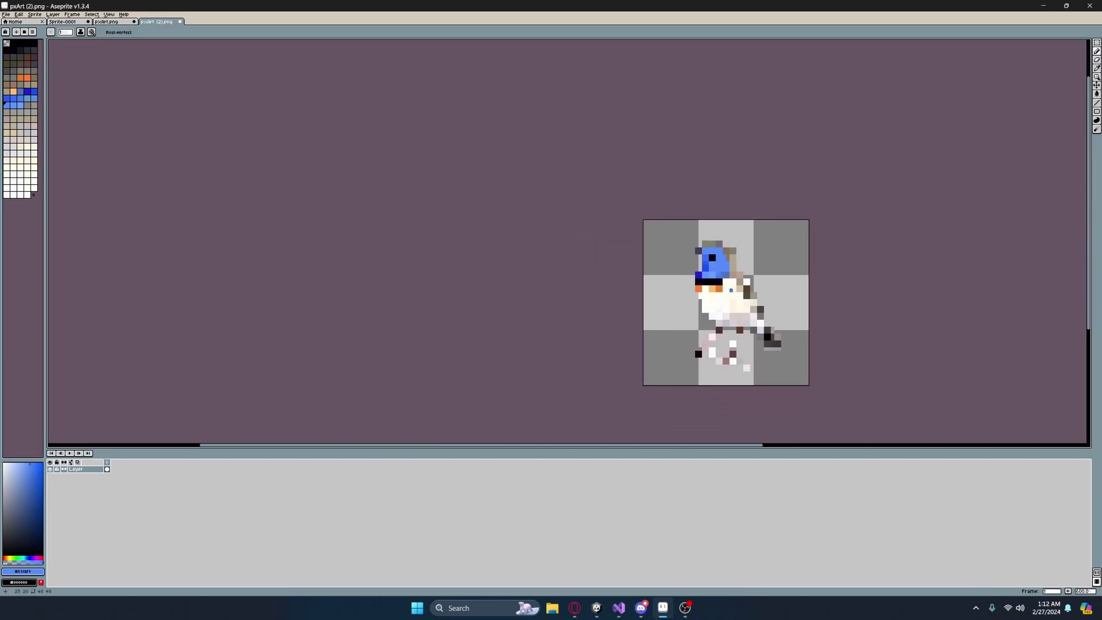
{"action": "scroll", "coordinate": [673, 391], "scroll_direction": "up", "scroll_amount": 1}
{"action": "scroll", "coordinate": [607, 224], "scroll_direction": "up", "scroll_amount": 2}
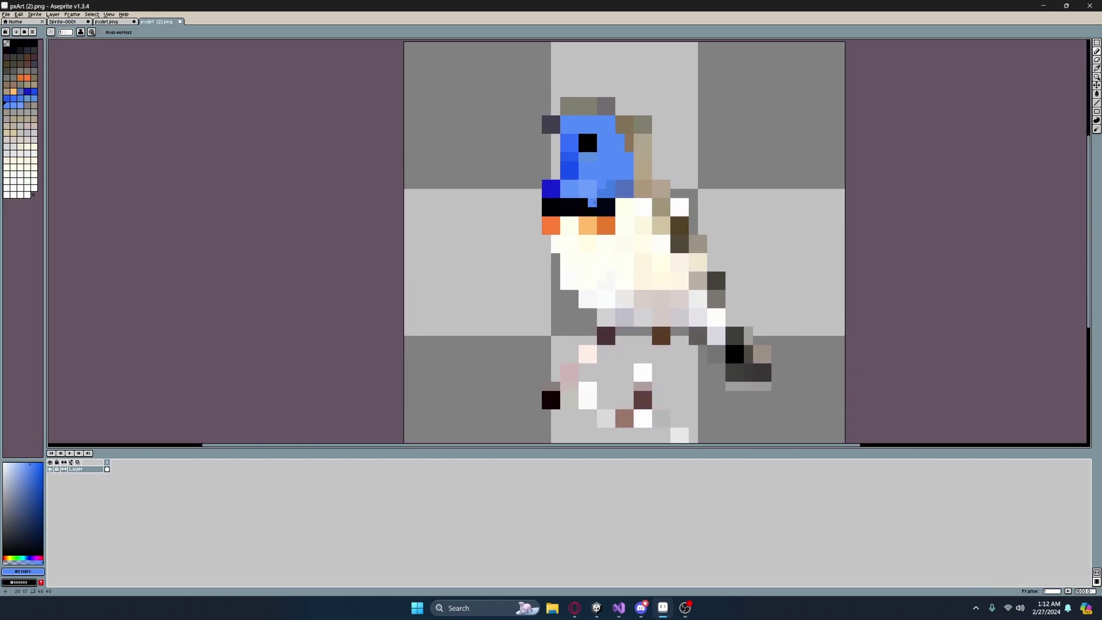
Step: Add orange pixels right of the beak using the beak's orange
{"action": "left_click", "coordinate": [607, 224], "text": "alt"}
{"action": "left_click_drag", "start_coordinate": [619, 221], "coordinate": [626, 206]}
{"action": "left_click", "coordinate": [606, 207]}
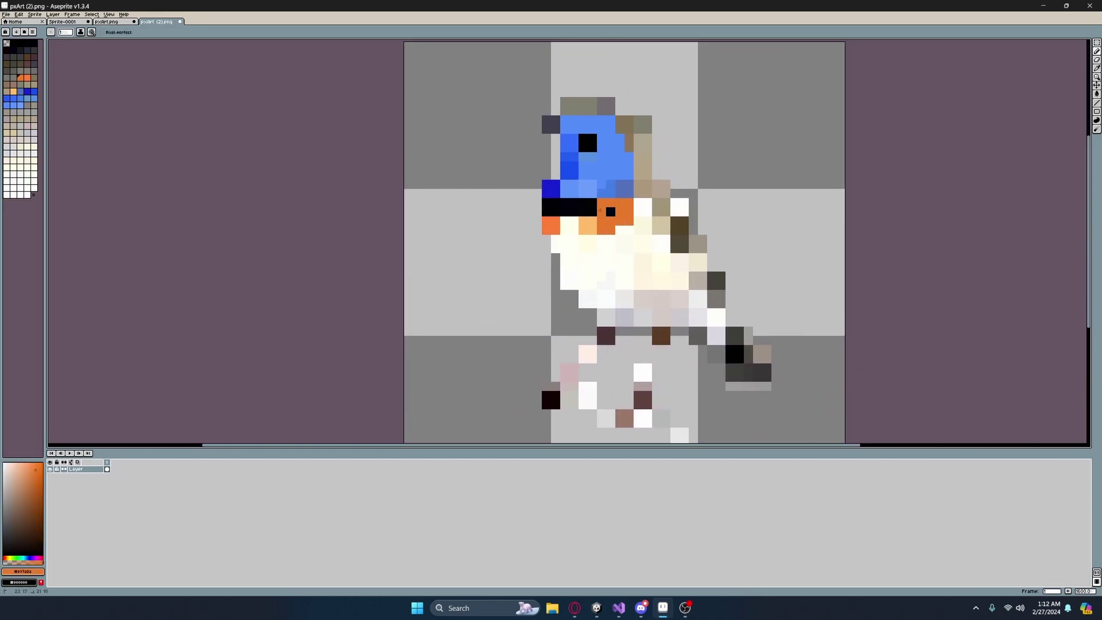
Step: Back in Pixel It, view the Documentation and Quick usage code, glancing at the GitHub pixelit tab
{"action": "left_click", "coordinate": [578, 607]}
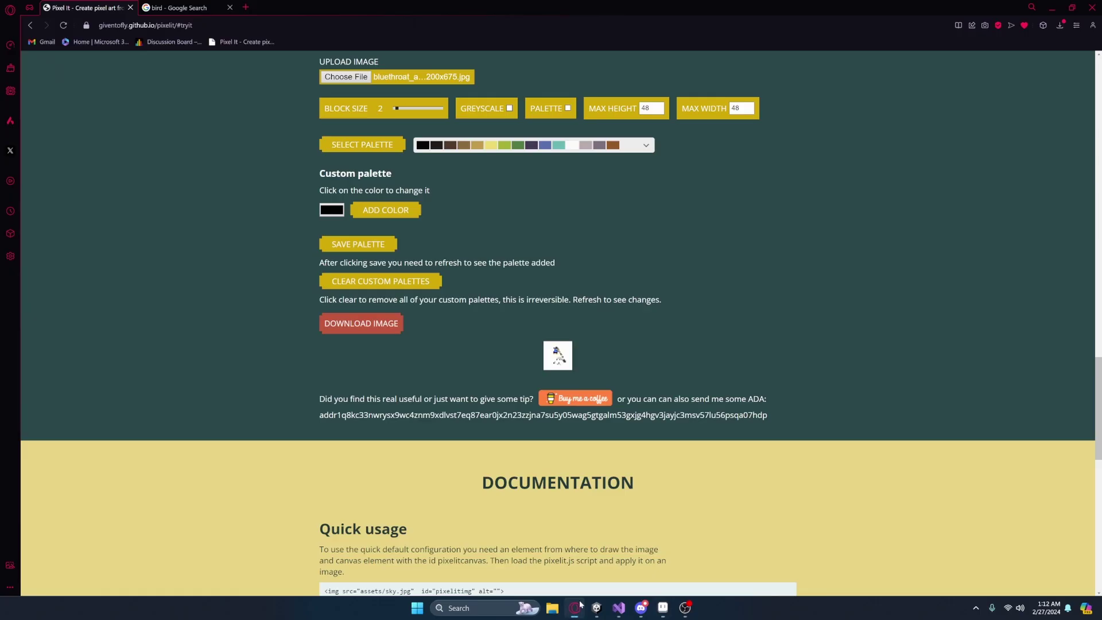
{"action": "scroll", "coordinate": [470, 351], "scroll_direction": "up", "scroll_amount": 1}
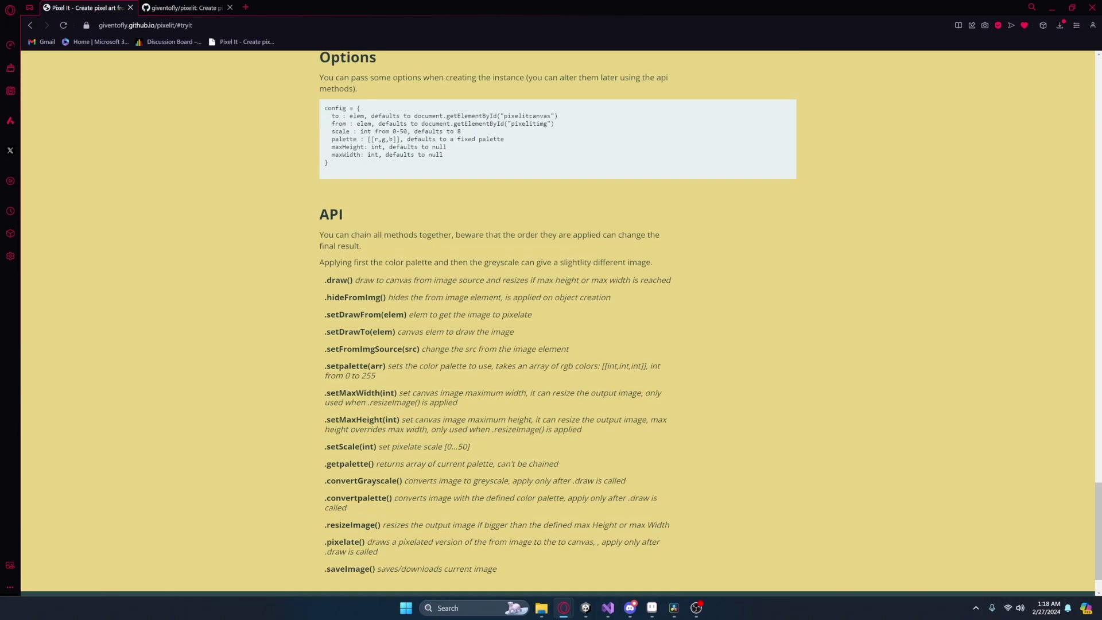
{"action": "scroll", "coordinate": [520, 380], "scroll_direction": "down", "scroll_amount": 2}
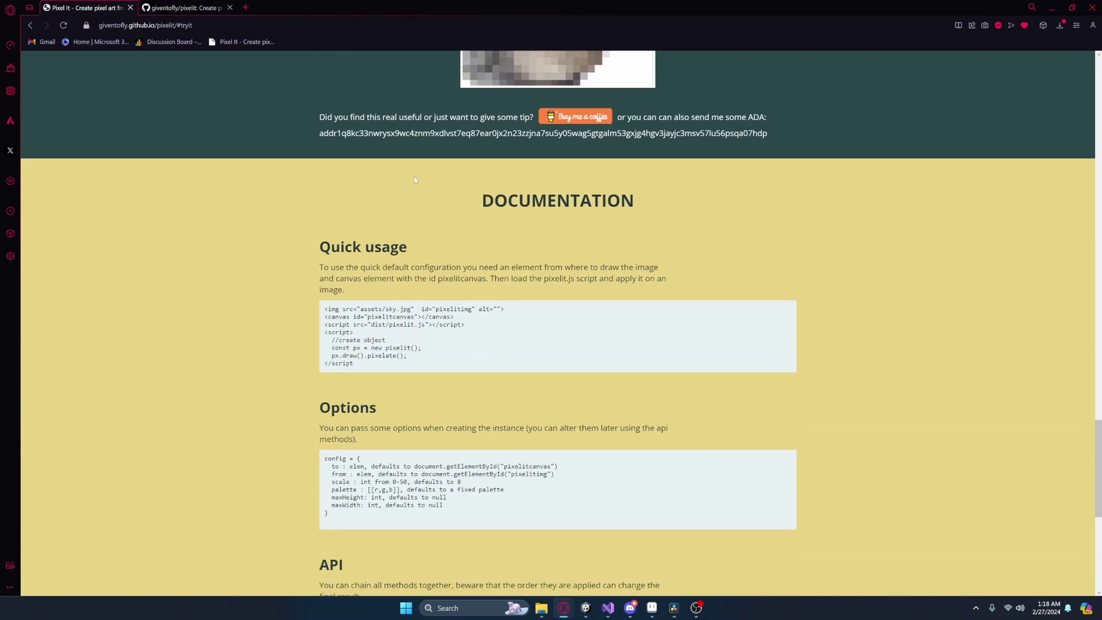
{"action": "left_click_drag", "start_coordinate": [495, 200], "coordinate": [635, 200]}
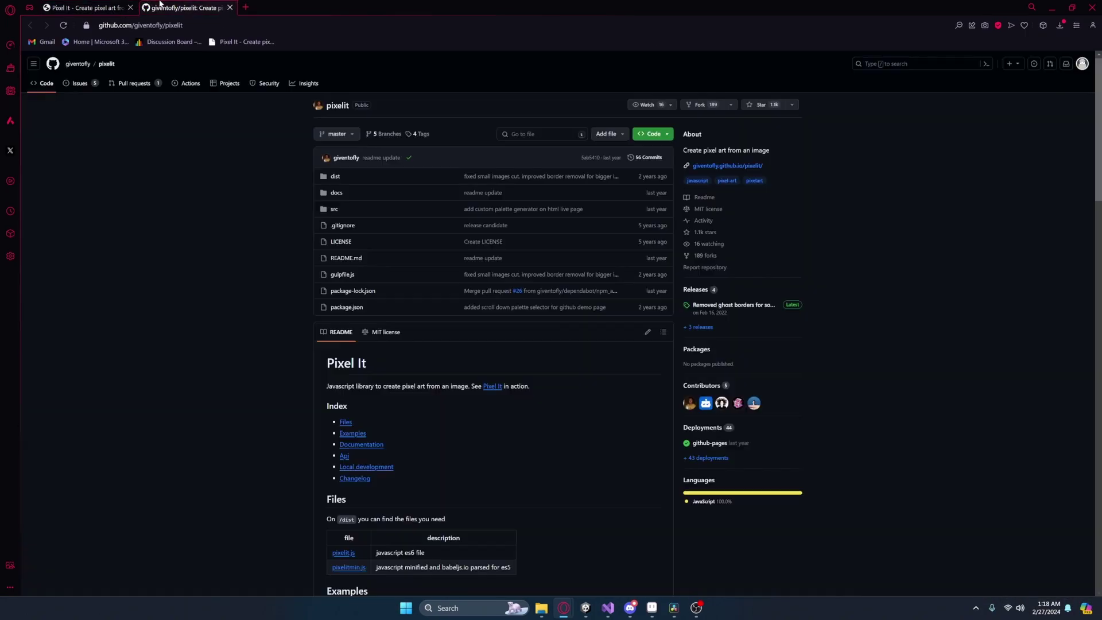
{"action": "key", "text": "ctrl+Tab"}
{"action": "left_click", "coordinate": [87, 8]}
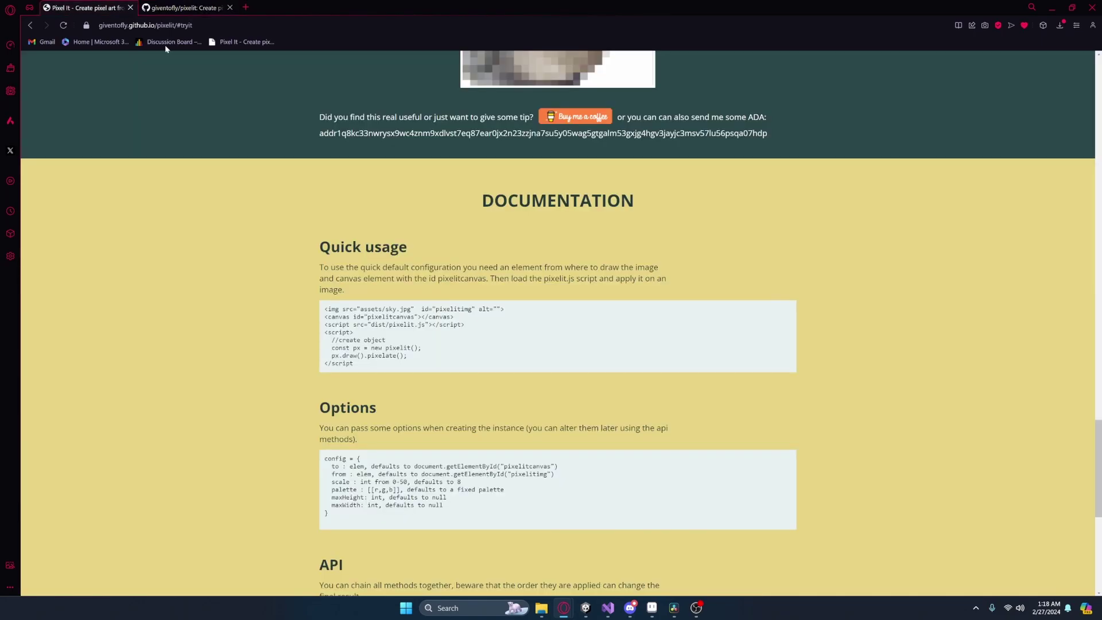
{"action": "scroll", "coordinate": [373, 201], "scroll_direction": "down", "scroll_amount": 3}
{"action": "scroll", "coordinate": [372, 201], "scroll_direction": "up", "scroll_amount": 1}
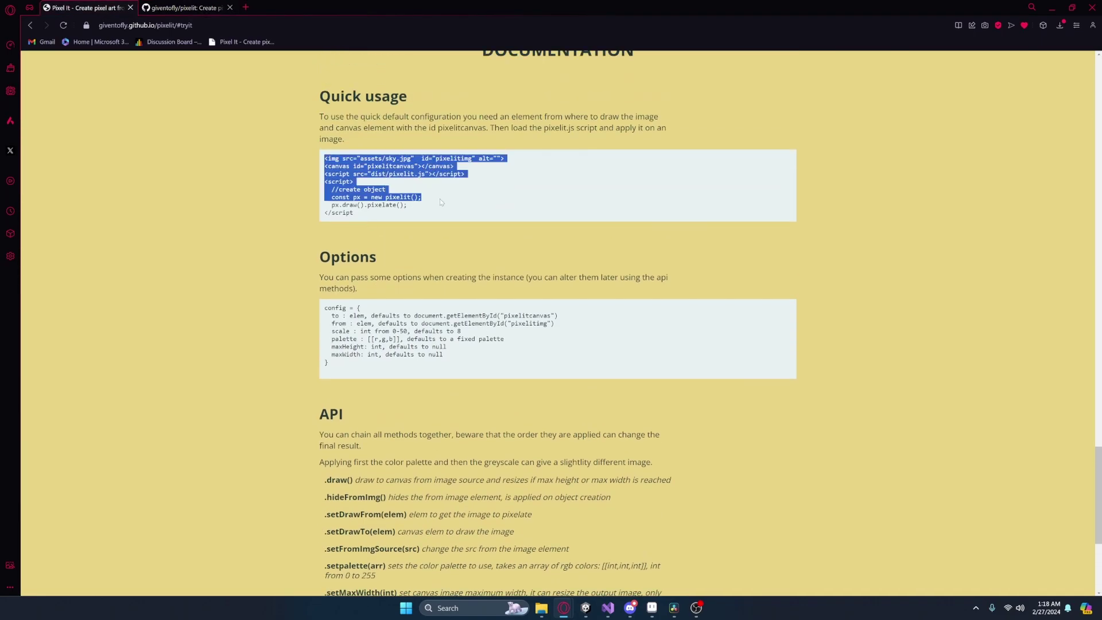
{"action": "mouse_move", "coordinate": [324, 157]}
{"action": "left_mouse_down"}
{"action": "mouse_move", "coordinate": [354, 213]}
{"action": "mouse_move", "coordinate": [325, 158]}
{"action": "left_mouse_up"}
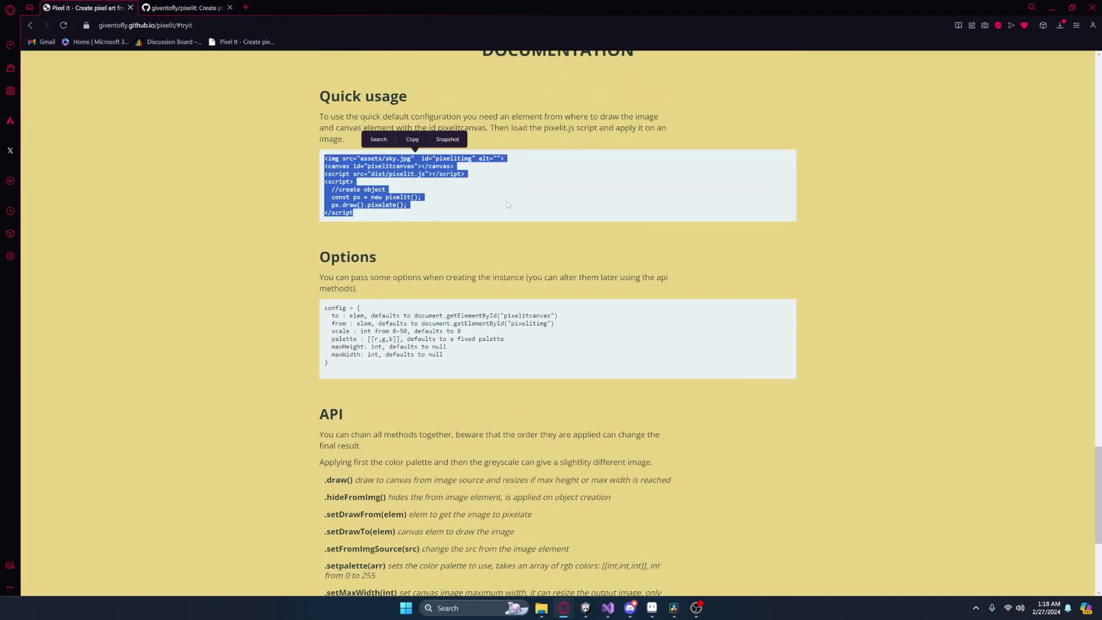
{"action": "left_click", "coordinate": [277, 169]}
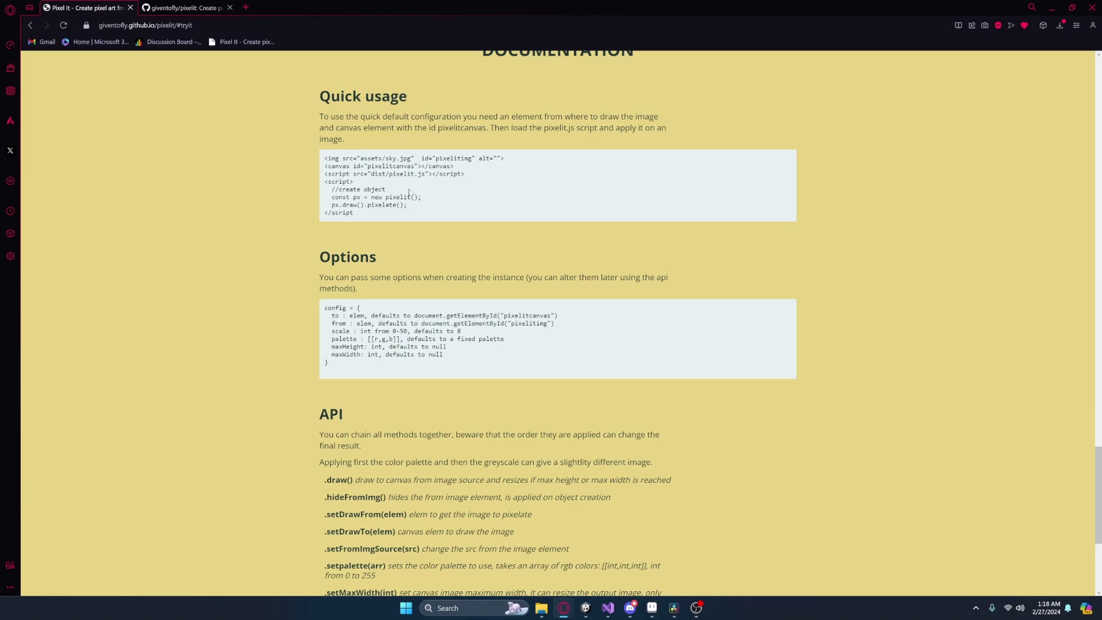
{"action": "scroll", "coordinate": [405, 260], "scroll_direction": "down", "scroll_amount": 2}
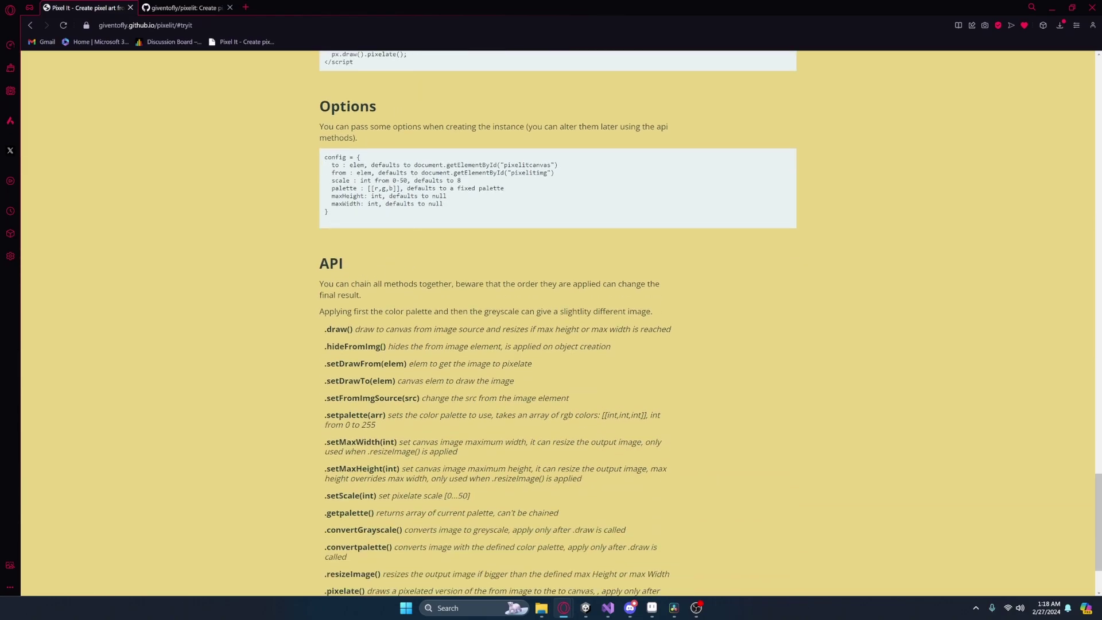
{"action": "left_click", "coordinate": [185, 8]}
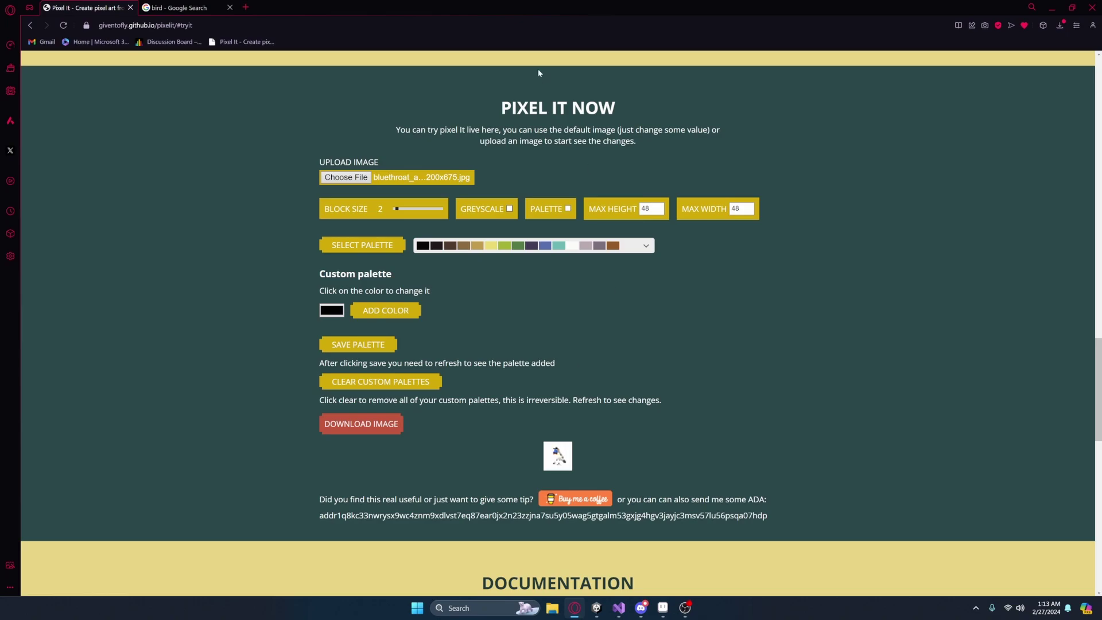
Step: Close the 'bird - Google Search' tab
{"action": "left_click", "coordinate": [229, 8]}
{"action": "scroll", "coordinate": [241, 190], "scroll_direction": "down", "scroll_amount": 1}
{"action": "scroll", "coordinate": [286, 202], "scroll_direction": "up", "scroll_amount": 1}
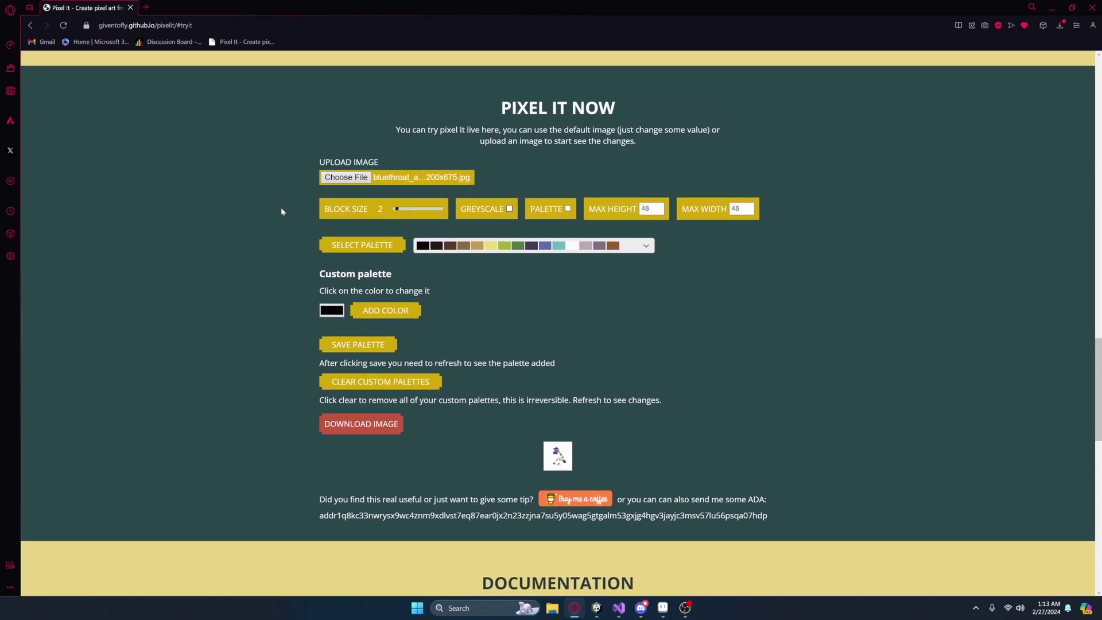